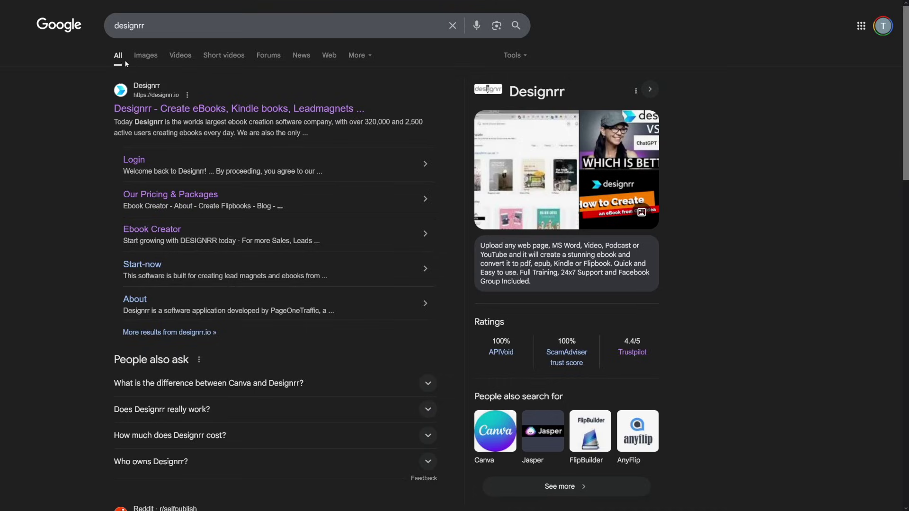
Open the official designrr.io site from the Google results for 'designrr'.
{"action": "double_click", "coordinate": [130, 25]}
{"action": "left_click", "coordinate": [163, 28]}
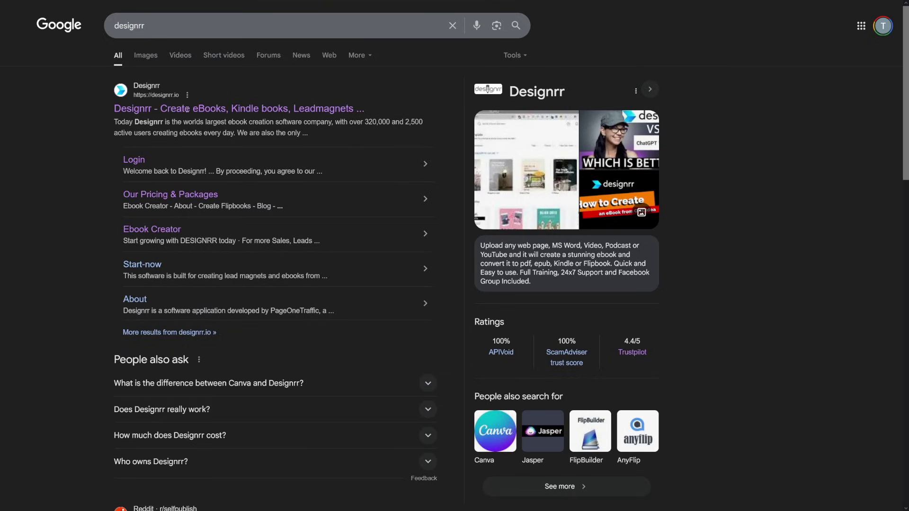
{"action": "left_click", "coordinate": [188, 109]}
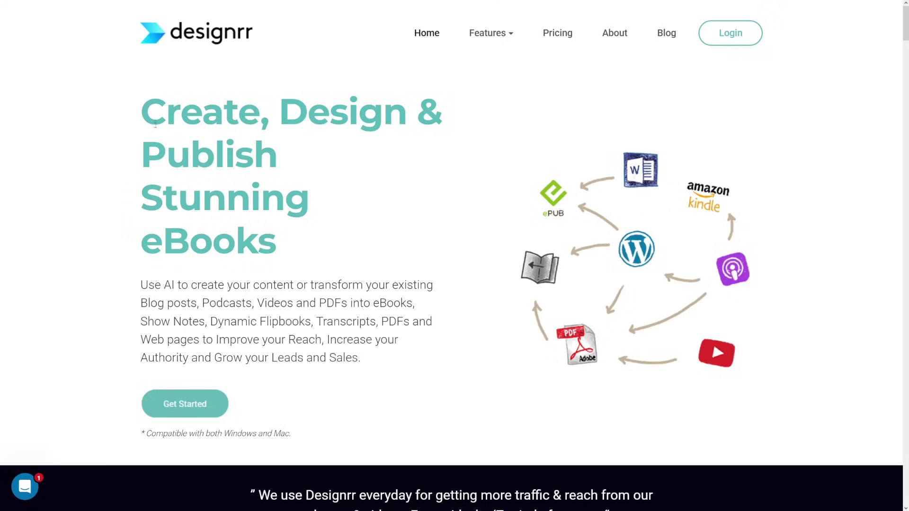
{"action": "left_click_drag", "start_coordinate": [154, 124], "coordinate": [282, 245]}
Scroll down the Designrr homepage to the how-it-works steps.
{"action": "left_click", "coordinate": [284, 245]}
{"action": "scroll", "coordinate": [470, 287], "scroll_direction": "down", "scroll_amount": 10}
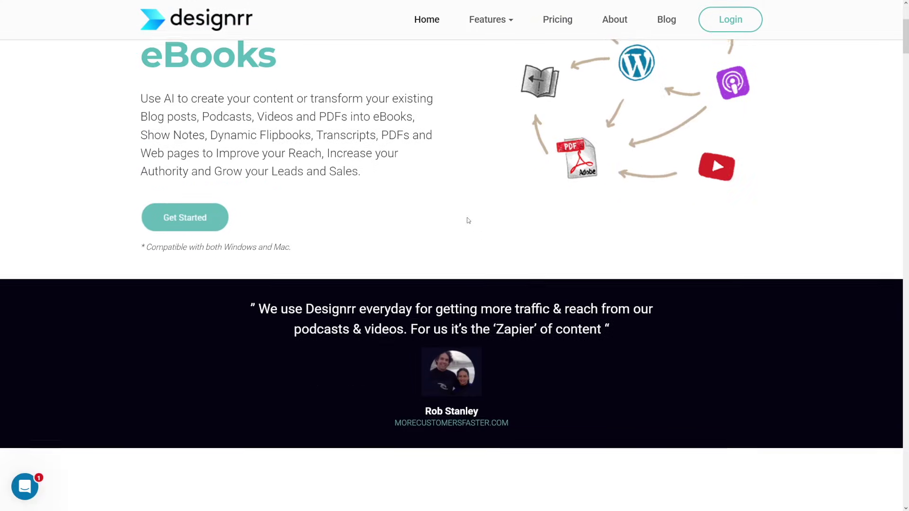
{"action": "scroll", "coordinate": [459, 211], "scroll_direction": "down", "scroll_amount": 6}
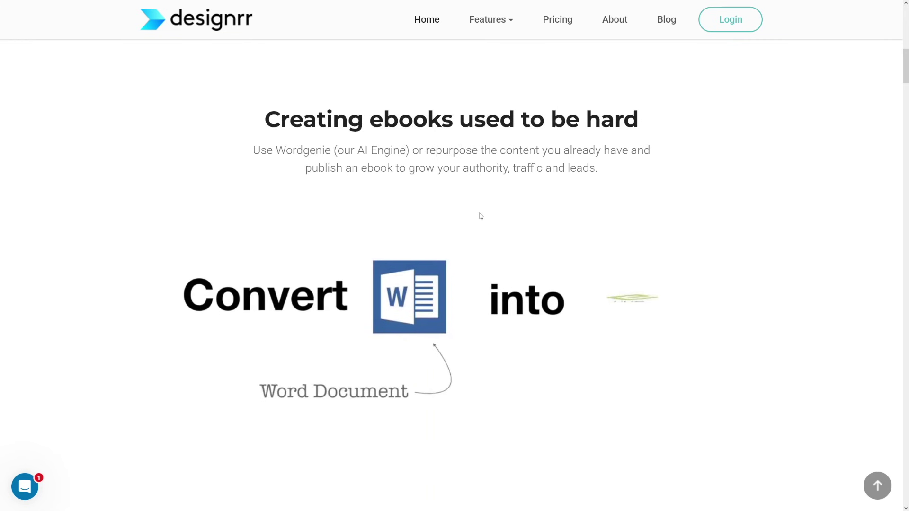
{"action": "scroll", "coordinate": [481, 216], "scroll_direction": "down", "scroll_amount": 4}
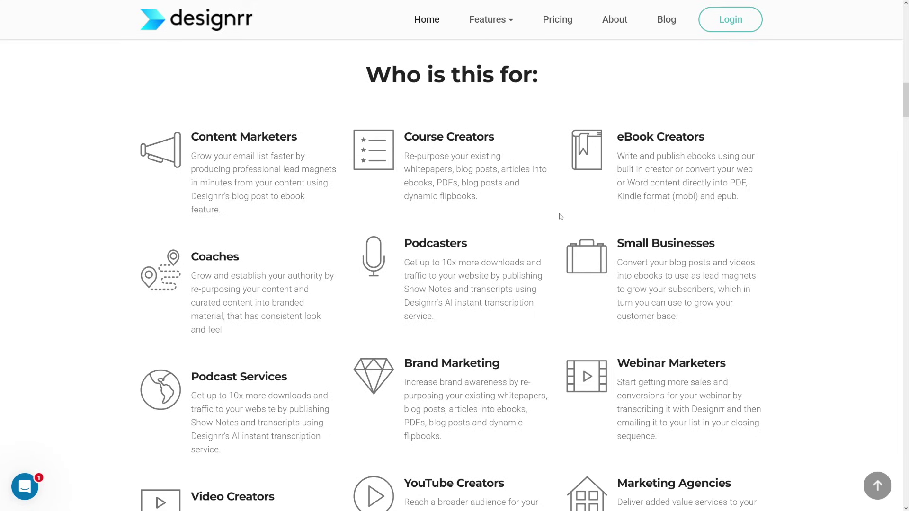
{"action": "scroll", "coordinate": [561, 219], "scroll_direction": "down", "scroll_amount": 5}
{"action": "scroll", "coordinate": [559, 215], "scroll_direction": "down", "scroll_amount": 7}
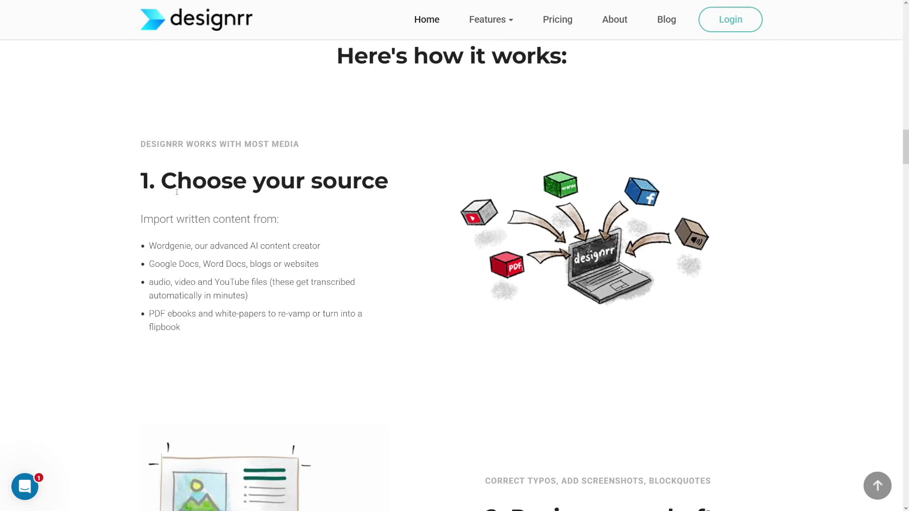
Highlight the 'Choose your source' heading and its Wordgenie, Google Docs and YouTube bullets.
{"action": "left_click_drag", "start_coordinate": [169, 182], "coordinate": [390, 188]}
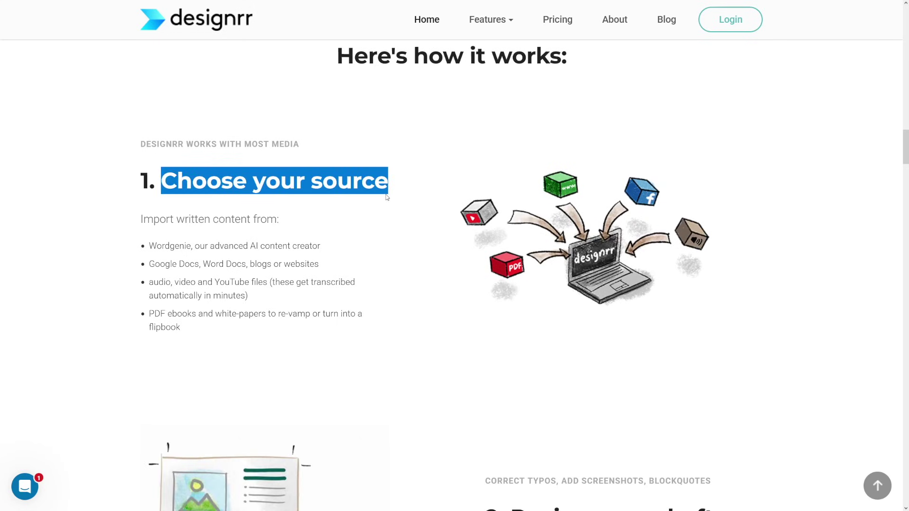
{"action": "left_click", "coordinate": [185, 231]}
{"action": "left_click_drag", "start_coordinate": [136, 223], "coordinate": [286, 224]}
{"action": "left_click", "coordinate": [284, 223]}
{"action": "left_click_drag", "start_coordinate": [150, 246], "coordinate": [322, 250]}
{"action": "left_click", "coordinate": [344, 283]}
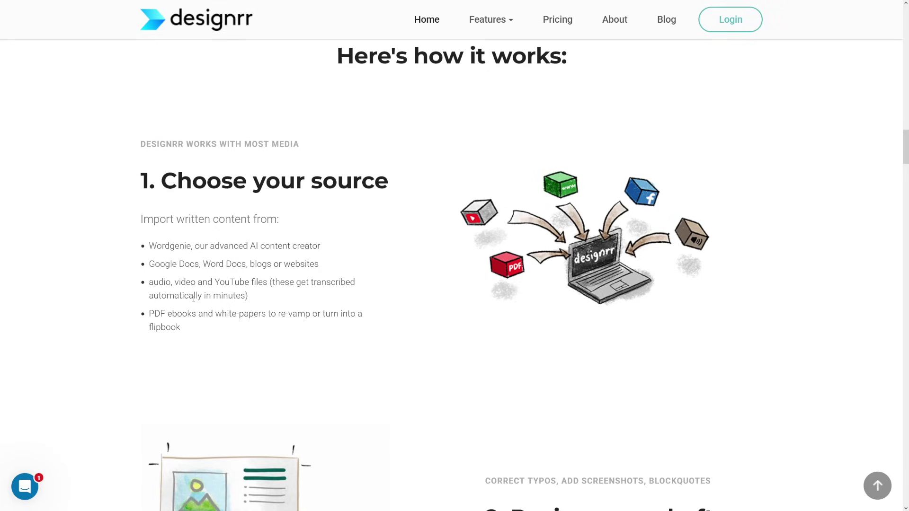
{"action": "left_click_drag", "start_coordinate": [151, 263], "coordinate": [322, 270]}
{"action": "left_click", "coordinate": [322, 271]}
{"action": "left_click_drag", "start_coordinate": [215, 283], "coordinate": [246, 293]}
{"action": "left_click", "coordinate": [246, 293]}
Scroll further down the homepage, then jump back to the top.
{"action": "scroll", "coordinate": [447, 248], "scroll_direction": "down", "scroll_amount": 5}
{"action": "scroll", "coordinate": [447, 249], "scroll_direction": "down", "scroll_amount": 1}
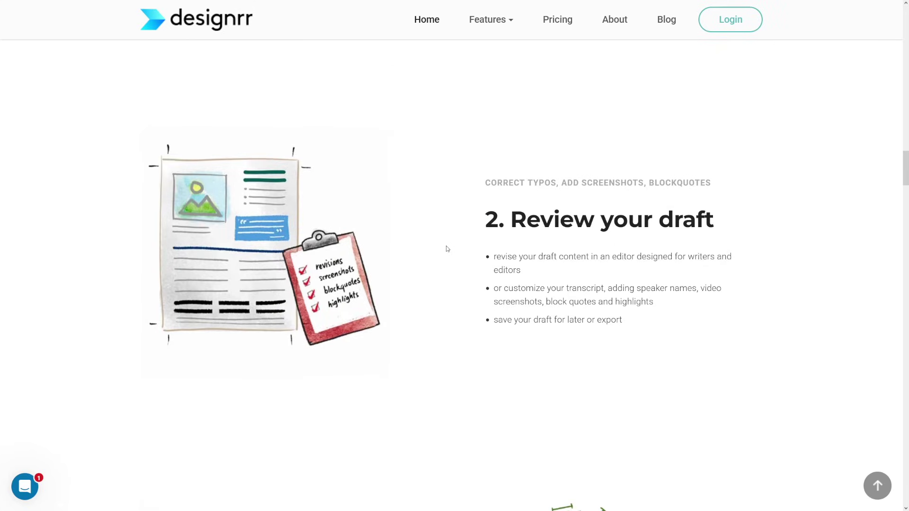
{"action": "scroll", "coordinate": [452, 244], "scroll_direction": "down", "scroll_amount": 6}
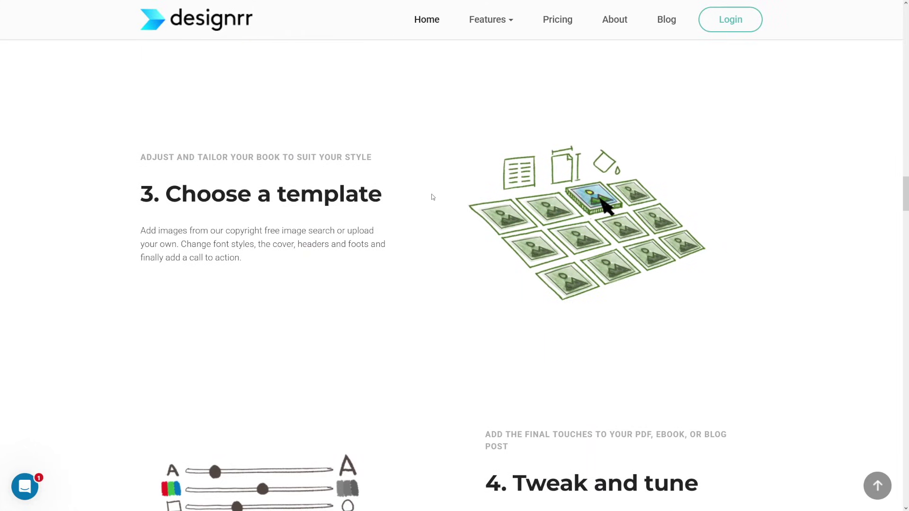
{"action": "scroll", "coordinate": [432, 197], "scroll_direction": "down", "scroll_amount": 5}
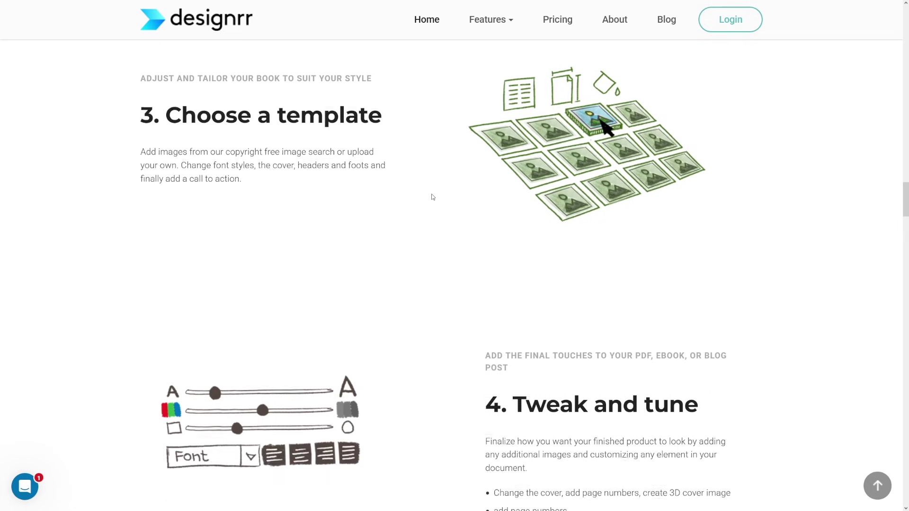
{"action": "scroll", "coordinate": [433, 197], "scroll_direction": "down", "scroll_amount": 6}
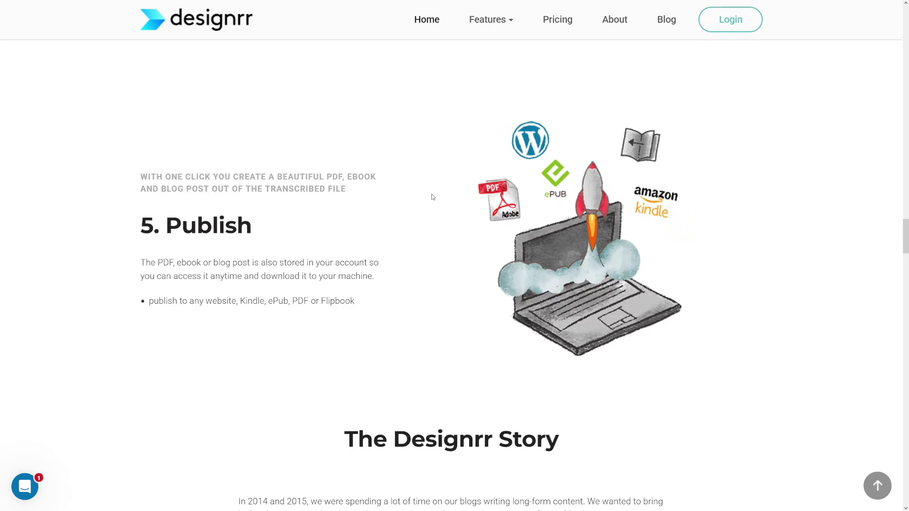
{"action": "scroll", "coordinate": [404, 217], "scroll_direction": "down", "scroll_amount": 4}
{"action": "scroll", "coordinate": [404, 218], "scroll_direction": "down", "scroll_amount": 13}
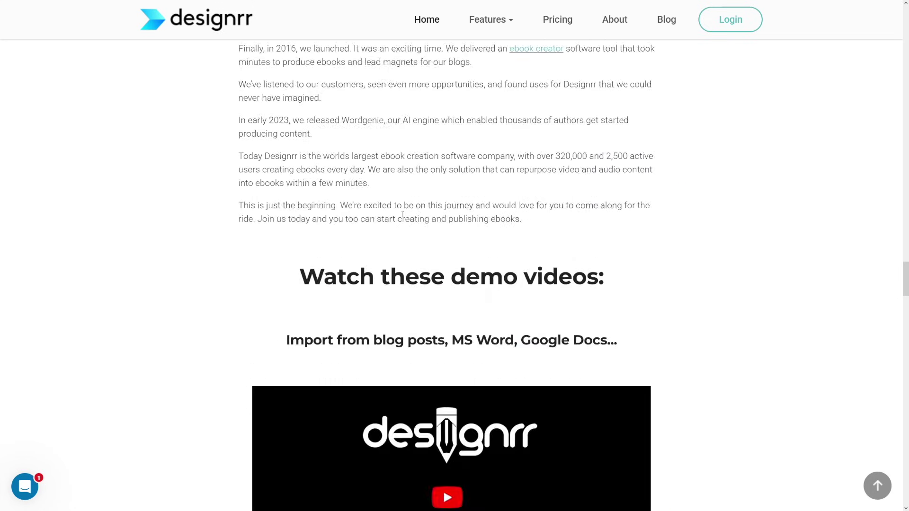
{"action": "left_click", "coordinate": [878, 485]}
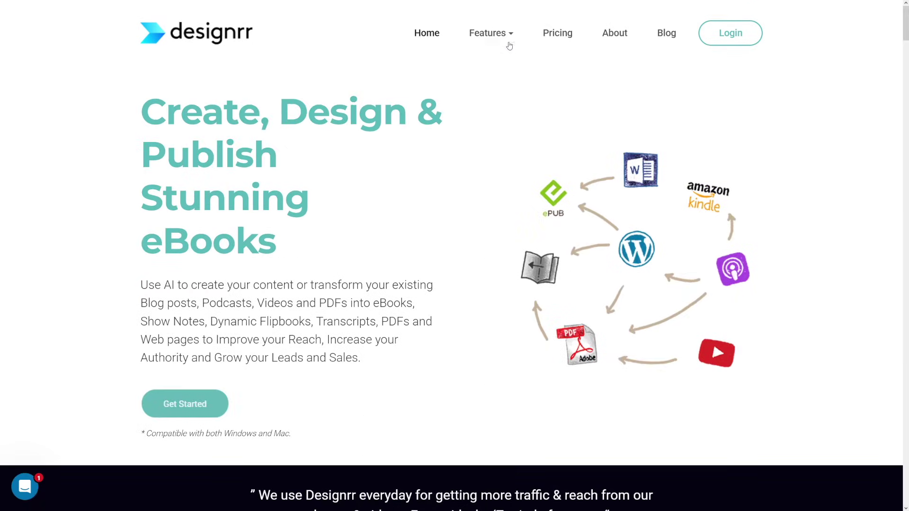
Open the Create Ebooks page from the Features dropdown.
{"action": "mouse_move", "coordinate": [492, 34]}
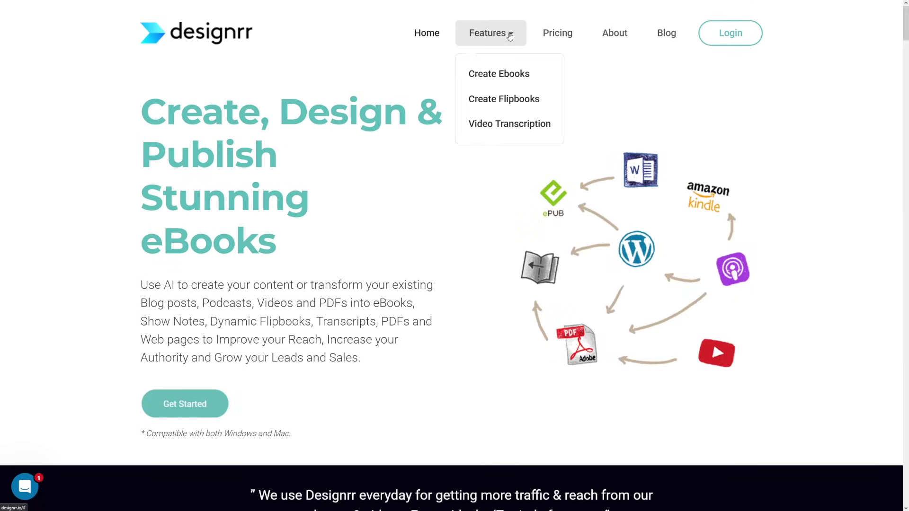
{"action": "left_click", "coordinate": [505, 78]}
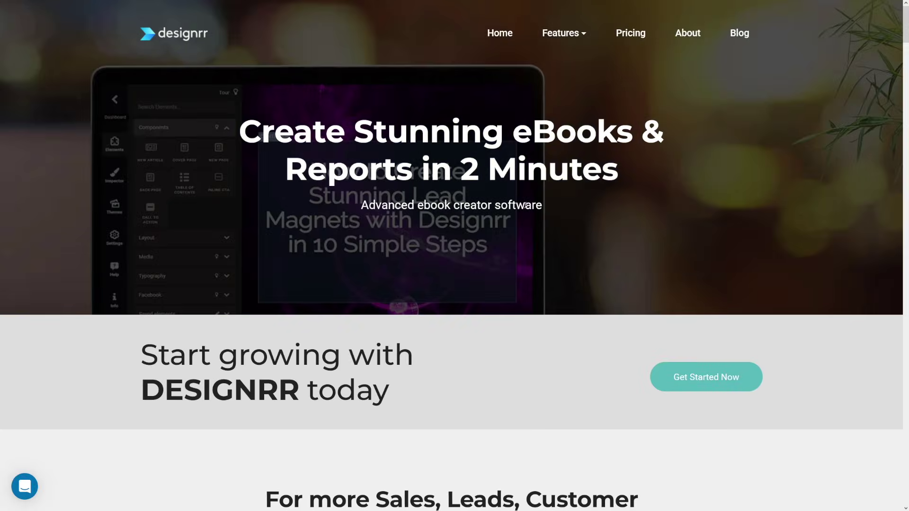
{"action": "scroll", "coordinate": [436, 243], "scroll_direction": "down", "scroll_amount": 7}
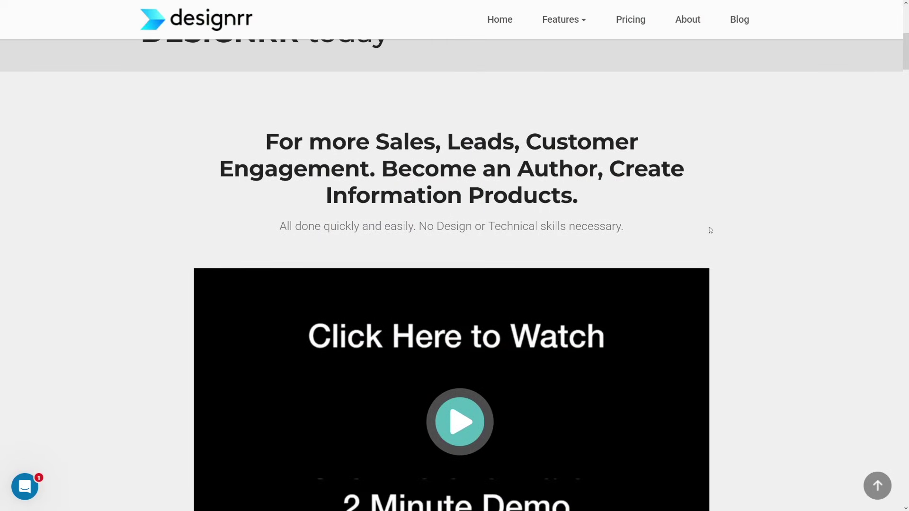
Scroll through the Create Ebooks features page and drag back to the top.
{"action": "scroll", "coordinate": [724, 243], "scroll_direction": "down", "scroll_amount": 7}
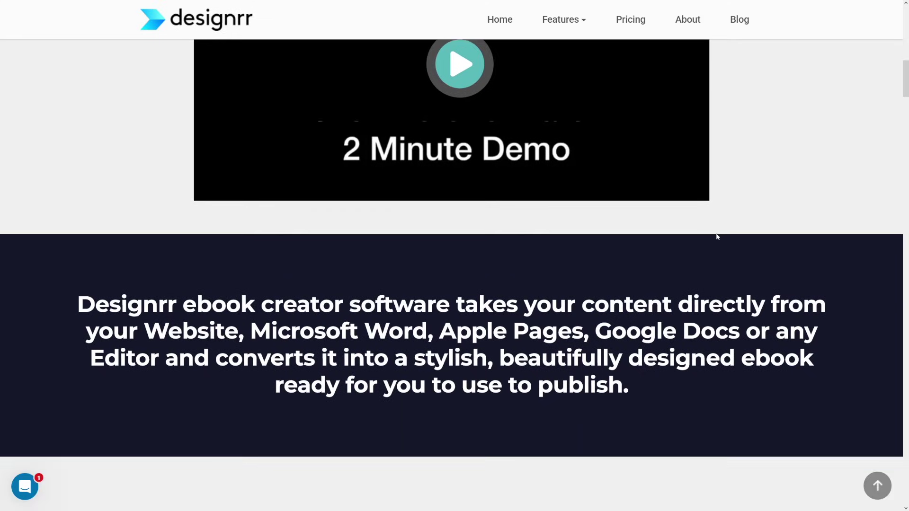
{"action": "scroll", "coordinate": [692, 221], "scroll_direction": "up", "scroll_amount": 4}
{"action": "scroll", "coordinate": [584, 258], "scroll_direction": "down", "scroll_amount": 13}
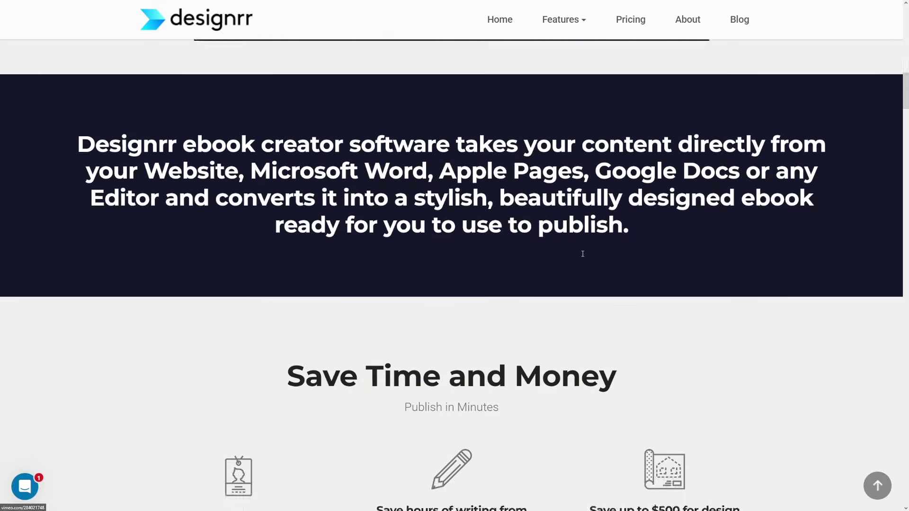
{"action": "scroll", "coordinate": [582, 254], "scroll_direction": "down", "scroll_amount": 2}
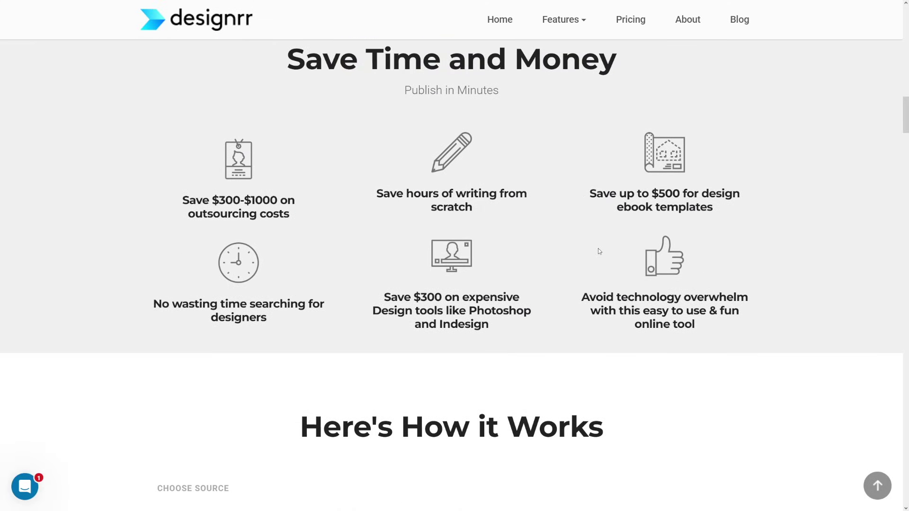
{"action": "scroll", "coordinate": [598, 249], "scroll_direction": "down", "scroll_amount": 5}
{"action": "scroll", "coordinate": [599, 248], "scroll_direction": "down", "scroll_amount": 4}
{"action": "scroll", "coordinate": [476, 242], "scroll_direction": "down", "scroll_amount": 10}
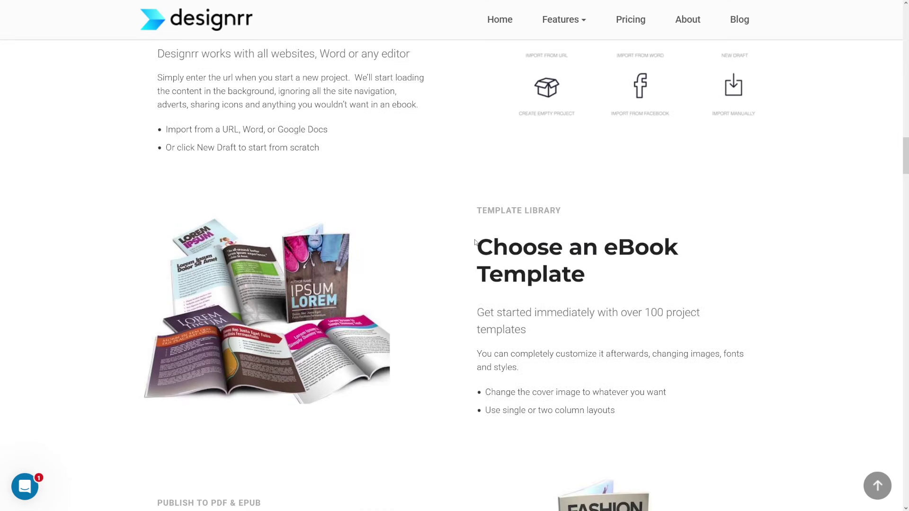
{"action": "scroll", "coordinate": [476, 243], "scroll_direction": "down", "scroll_amount": 13}
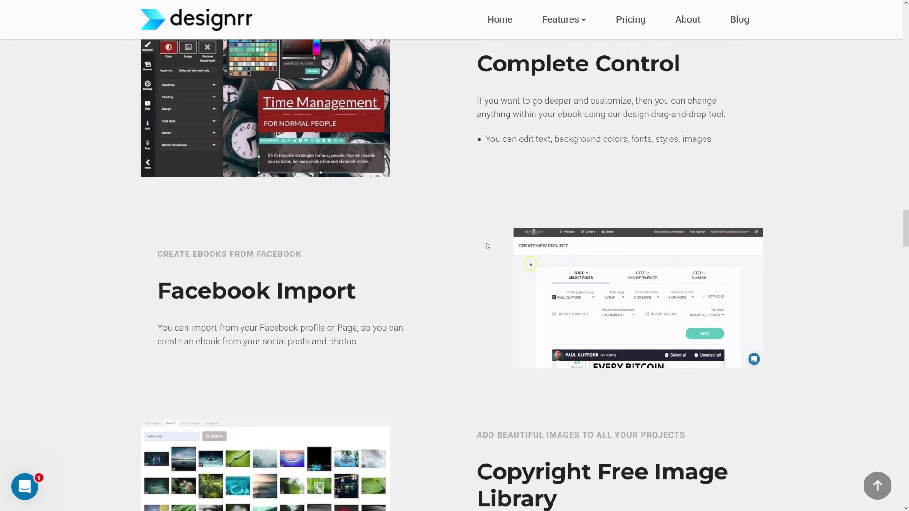
{"action": "scroll", "coordinate": [521, 284], "scroll_direction": "down", "scroll_amount": 4}
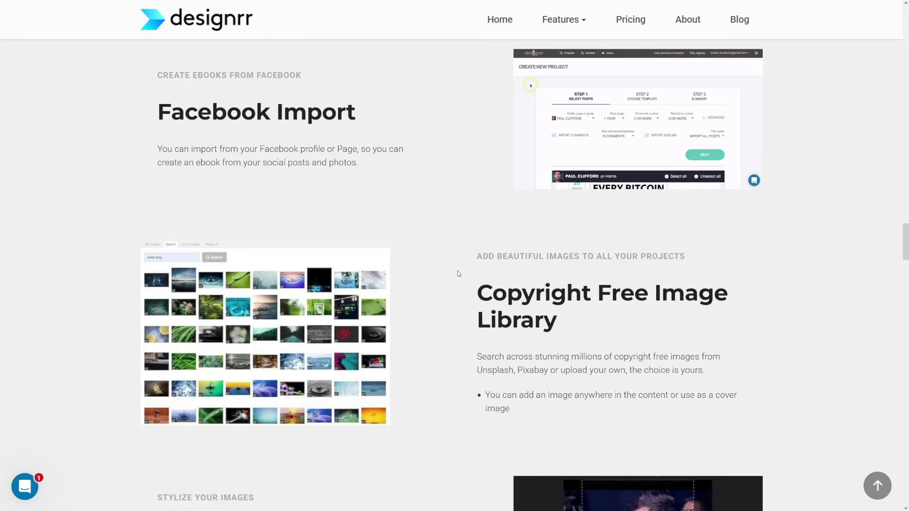
{"action": "scroll", "coordinate": [459, 274], "scroll_direction": "down", "scroll_amount": 15}
{"action": "left_click_drag", "start_coordinate": [904, 309], "coordinate": [904, 33]}
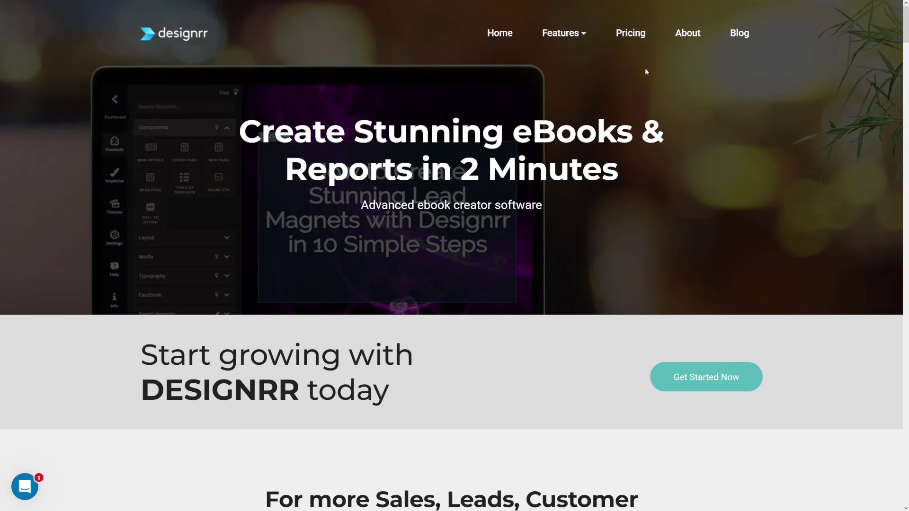
Open the Pricing page and scroll down to the monthly plan cards.
{"action": "left_click", "coordinate": [708, 384]}
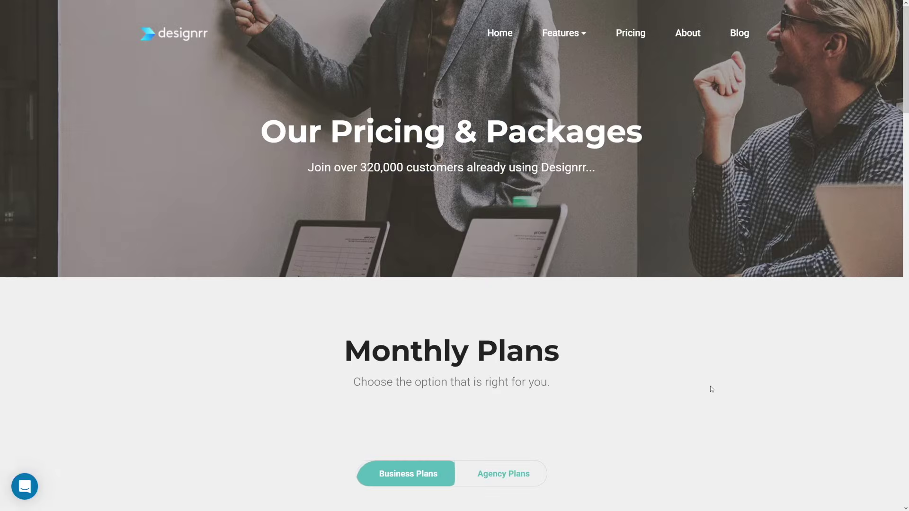
{"action": "scroll", "coordinate": [316, 239], "scroll_direction": "down", "scroll_amount": 8}
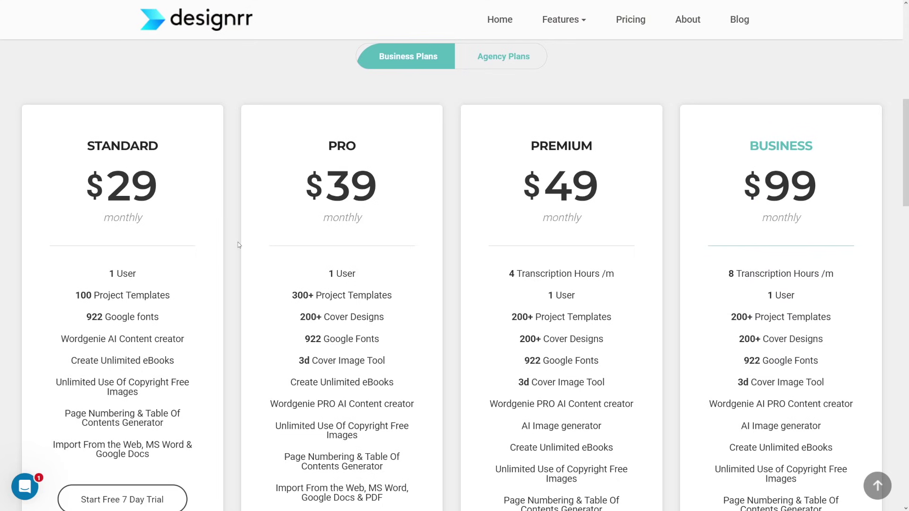
{"action": "scroll", "coordinate": [224, 265], "scroll_direction": "down", "scroll_amount": 3}
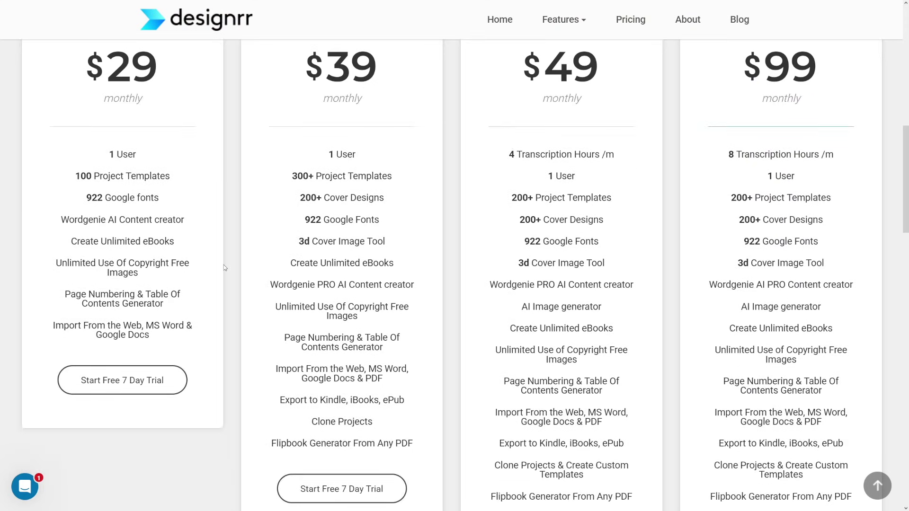
Highlight Standard's Wordgenie and Unlimited eBooks features, then start its free 7-day trial.
{"action": "left_click_drag", "start_coordinate": [62, 219], "coordinate": [187, 220]}
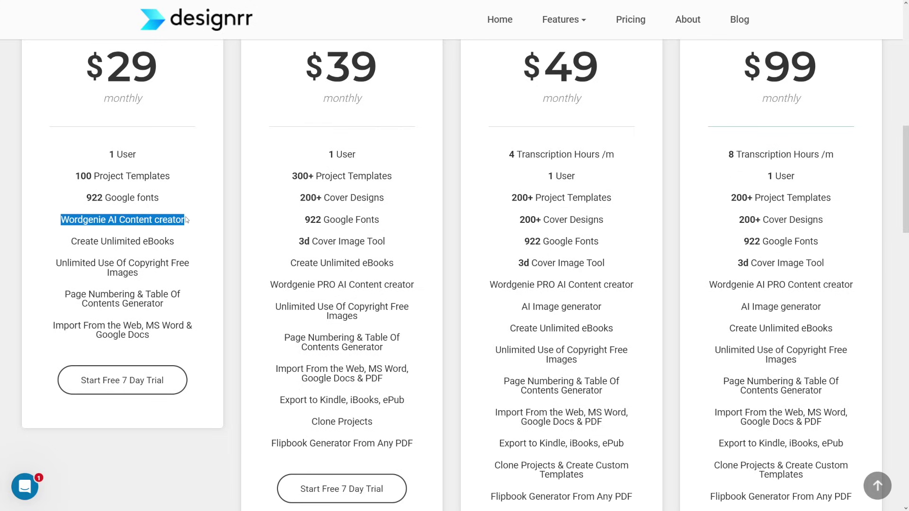
{"action": "left_click", "coordinate": [174, 214]}
{"action": "left_click_drag", "start_coordinate": [70, 241], "coordinate": [173, 241]}
{"action": "left_click", "coordinate": [186, 234]}
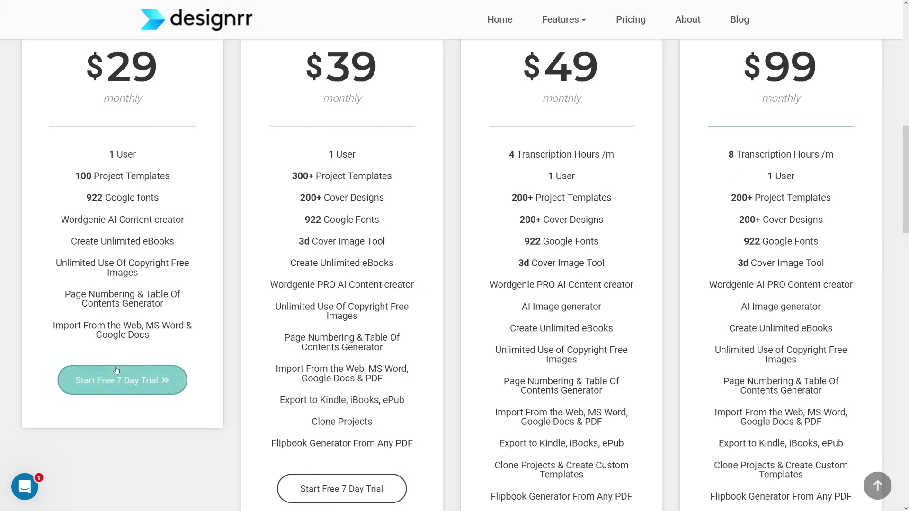
{"action": "left_click", "coordinate": [145, 384]}
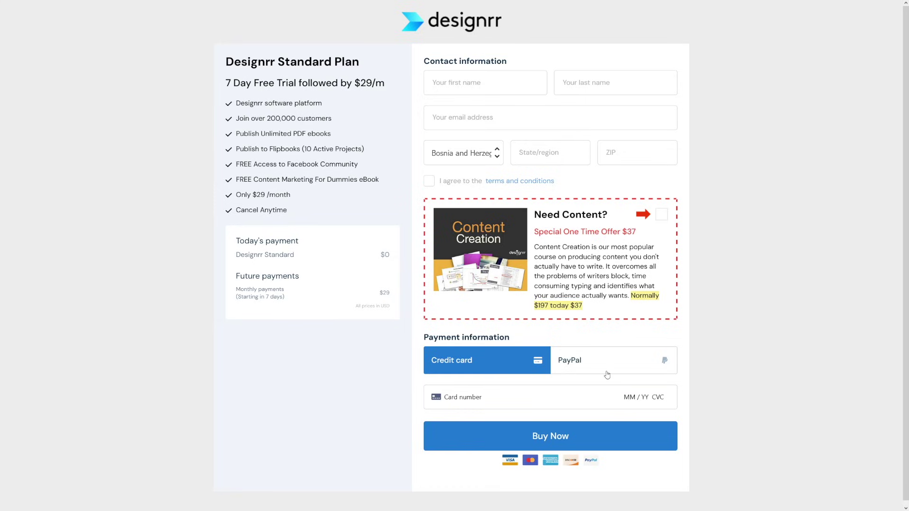
Highlight the Cancel Anytime feature on the Standard plan checkout page.
{"action": "mouse_move", "coordinate": [288, 211]}
{"action": "left_mouse_down"}
{"action": "mouse_move", "coordinate": [235, 211]}
{"action": "mouse_move", "coordinate": [287, 211]}
{"action": "left_mouse_up"}
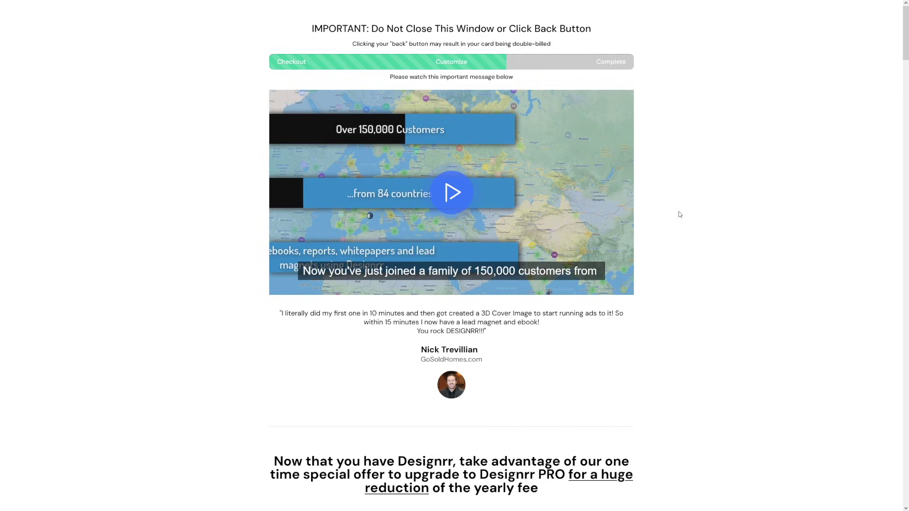
Scroll down to the Designrr PRO Special Offer and decline it with 'No thanks'.
{"action": "scroll", "coordinate": [667, 216], "scroll_direction": "down", "scroll_amount": 2}
{"action": "scroll", "coordinate": [667, 216], "scroll_direction": "down", "scroll_amount": 5}
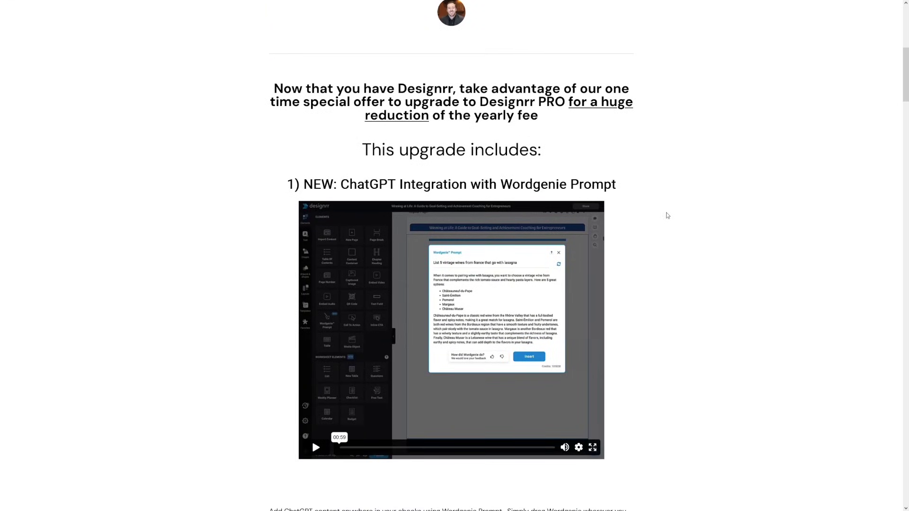
{"action": "scroll", "coordinate": [667, 217], "scroll_direction": "down", "scroll_amount": 9}
{"action": "scroll", "coordinate": [591, 249], "scroll_direction": "down", "scroll_amount": 9}
{"action": "scroll", "coordinate": [649, 249], "scroll_direction": "down", "scroll_amount": 20}
{"action": "scroll", "coordinate": [651, 254], "scroll_direction": "down", "scroll_amount": 20}
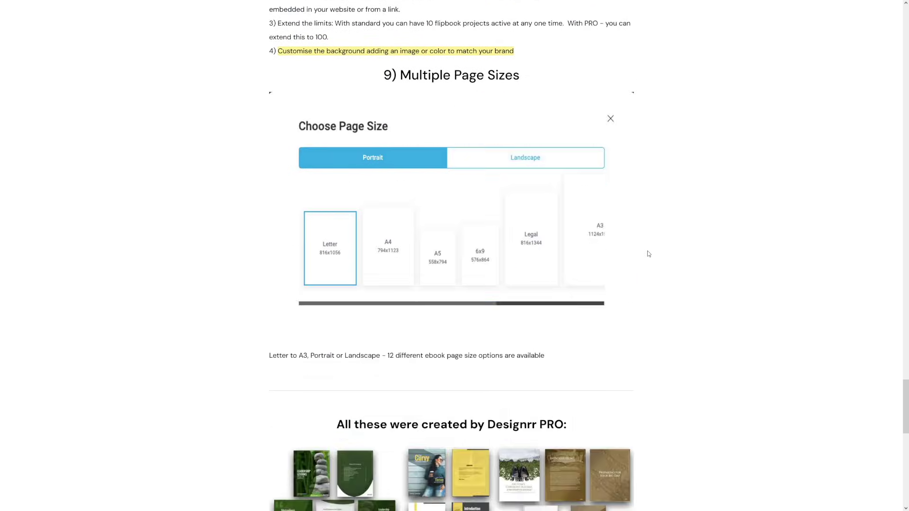
{"action": "scroll", "coordinate": [646, 246], "scroll_direction": "down", "scroll_amount": 10}
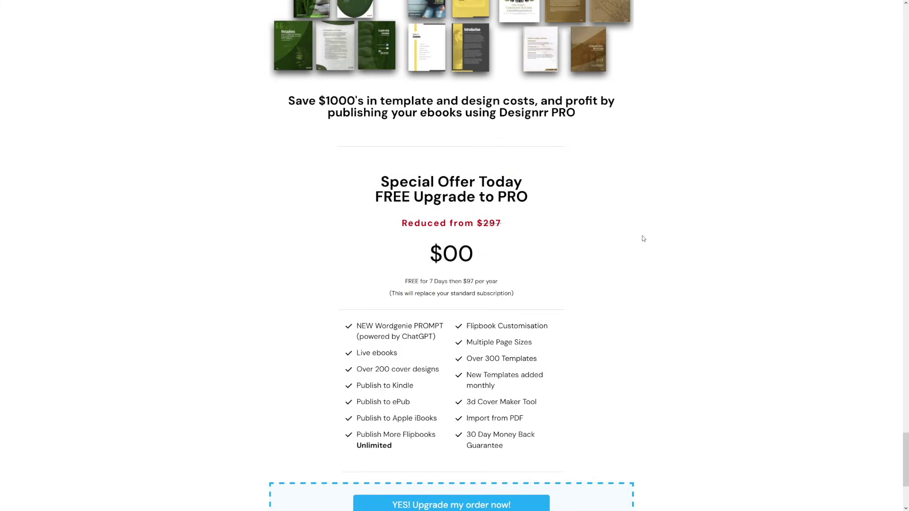
{"action": "scroll", "coordinate": [643, 238], "scroll_direction": "down", "scroll_amount": 3}
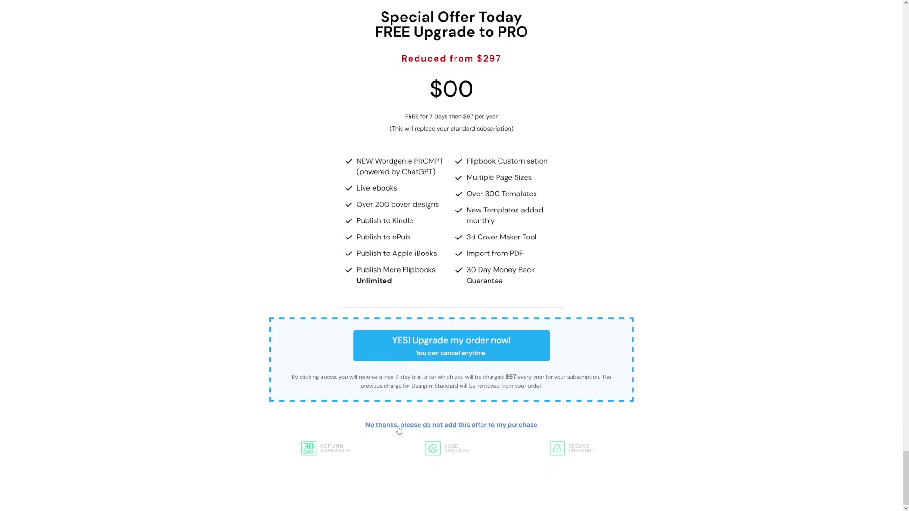
{"action": "left_click", "coordinate": [495, 426]}
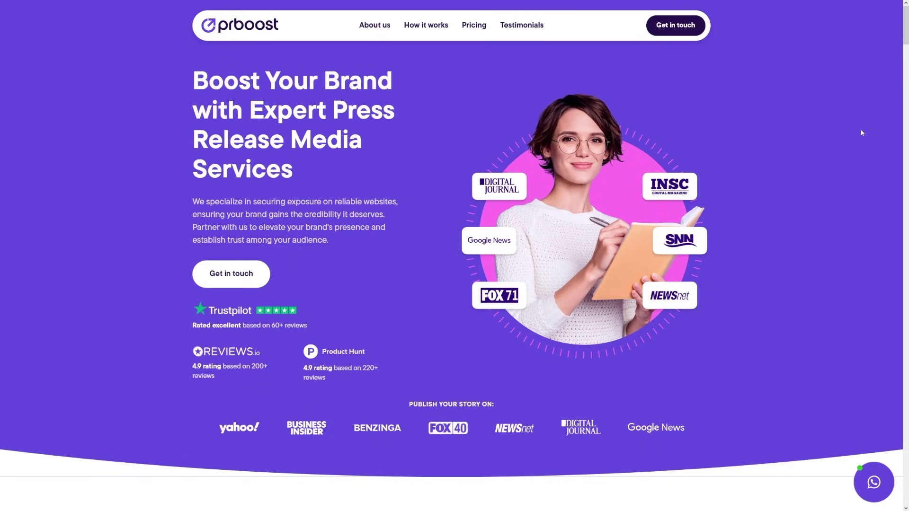
Scroll the PRBoost homepage down to the 'Marketing that gets results!' testimonials.
{"action": "scroll", "coordinate": [862, 133], "scroll_direction": "down", "scroll_amount": 7}
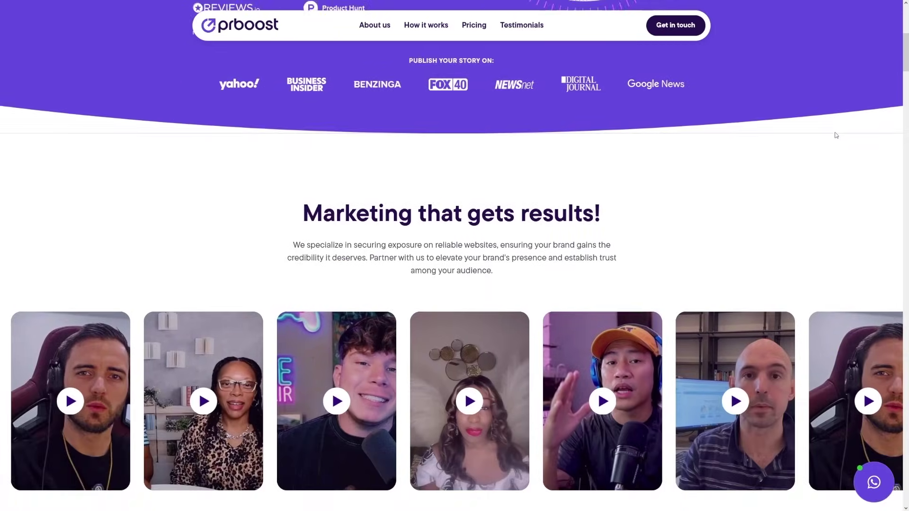
{"action": "scroll", "coordinate": [837, 136], "scroll_direction": "down", "scroll_amount": 2}
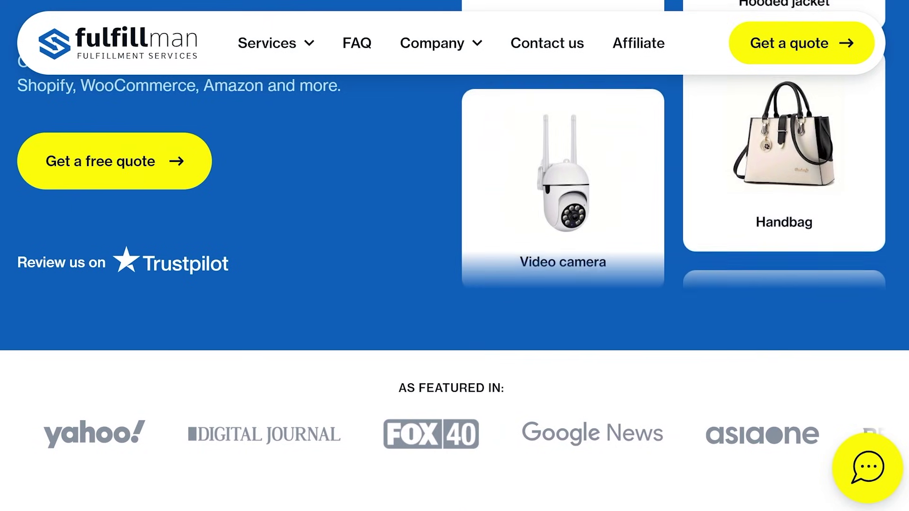
Scroll down the AP News press release on Leads Sniper's web scraping tools.
{"action": "scroll", "coordinate": [455, 255], "scroll_direction": "down", "scroll_amount": 4}
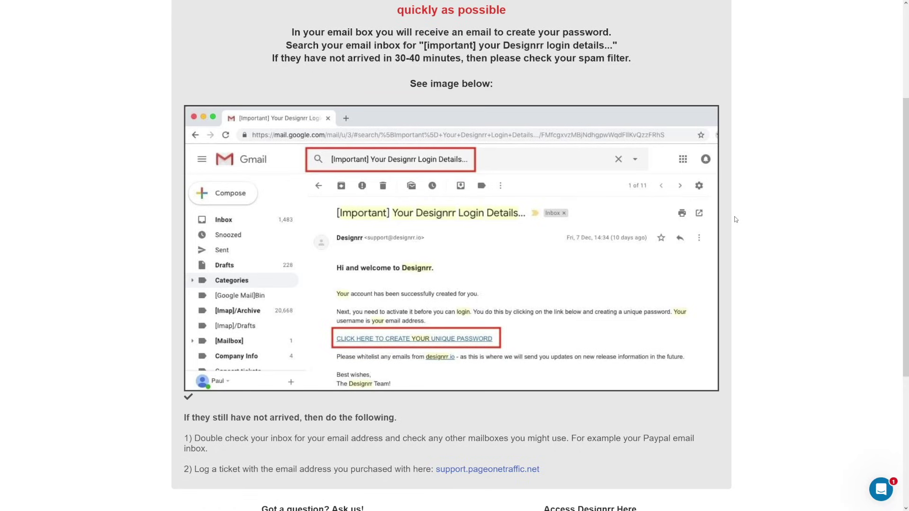
Scroll the Designrr instructions page down to the Get Support and Login buttons.
{"action": "scroll", "coordinate": [735, 220], "scroll_direction": "down", "scroll_amount": 3}
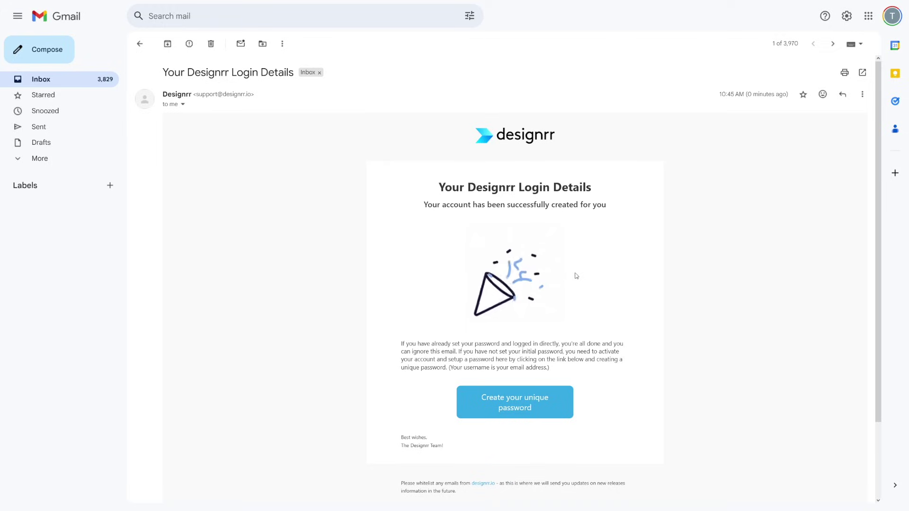
Follow the 'Create your unique password' link in the Designrr login details email.
{"action": "scroll", "coordinate": [548, 237], "scroll_direction": "down", "scroll_amount": 2}
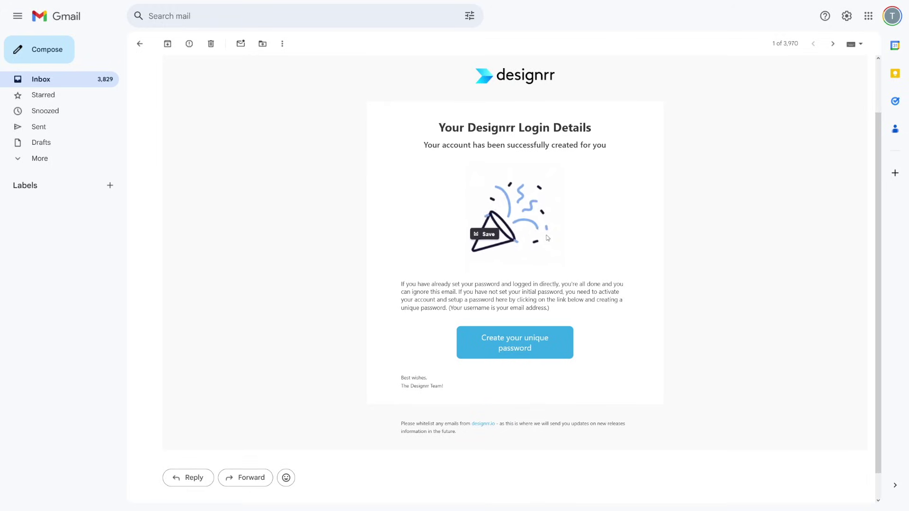
{"action": "left_click", "coordinate": [505, 353]}
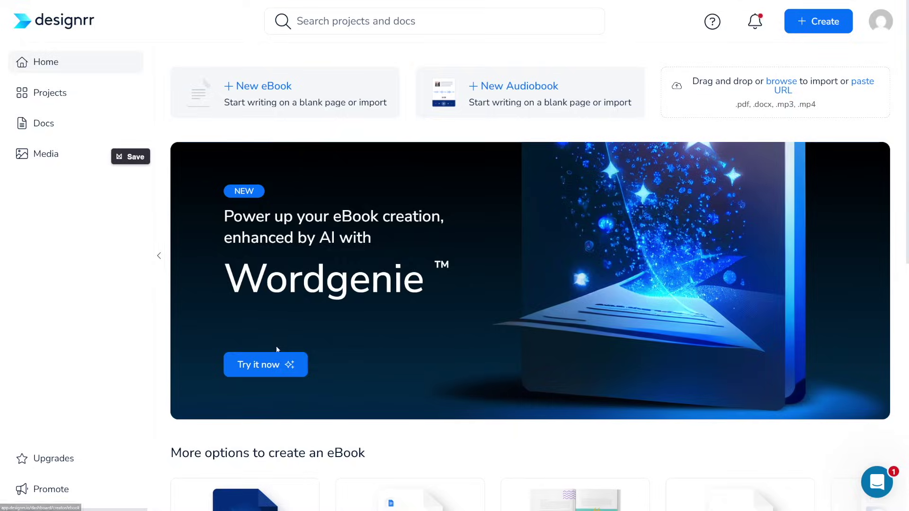
Accept the Content Policy and start a Wordgenie ebook on 'fitness' in English (US).
{"action": "left_click", "coordinate": [275, 369]}
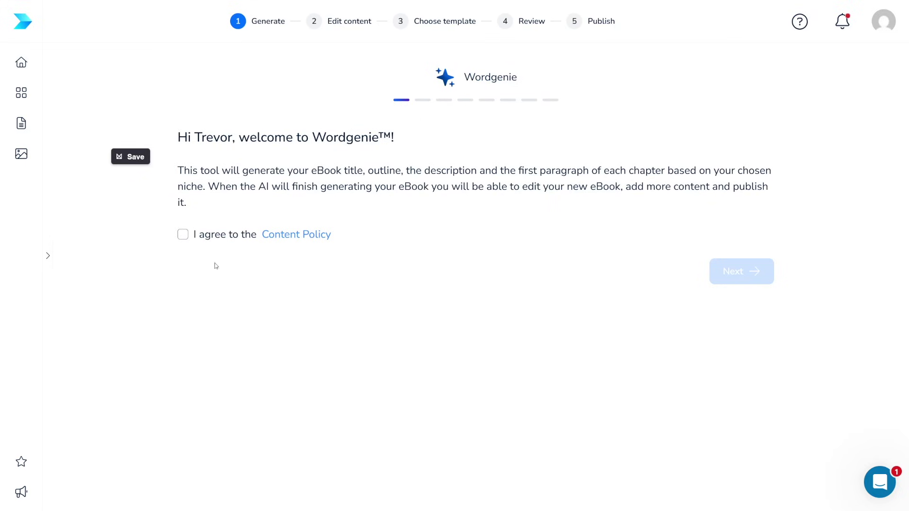
{"action": "left_click", "coordinate": [184, 237]}
{"action": "left_click", "coordinate": [733, 278]}
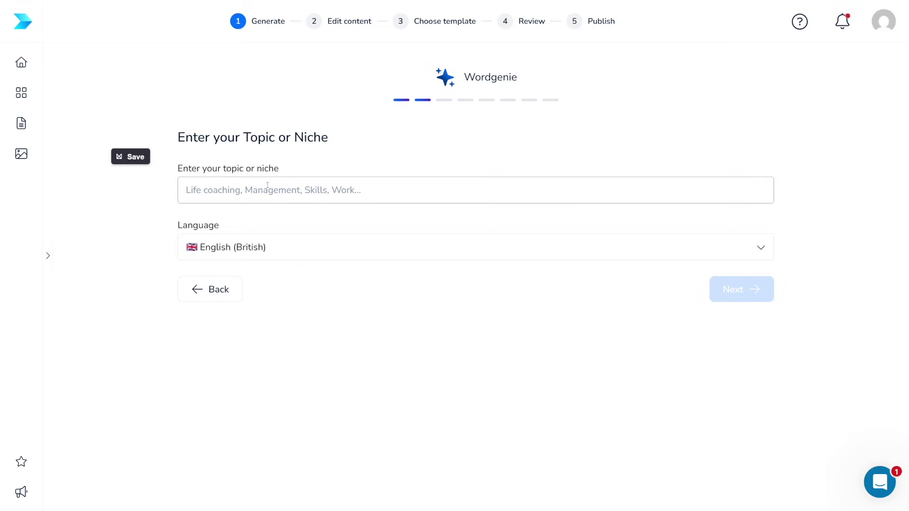
{"action": "type", "text": "fitness"}
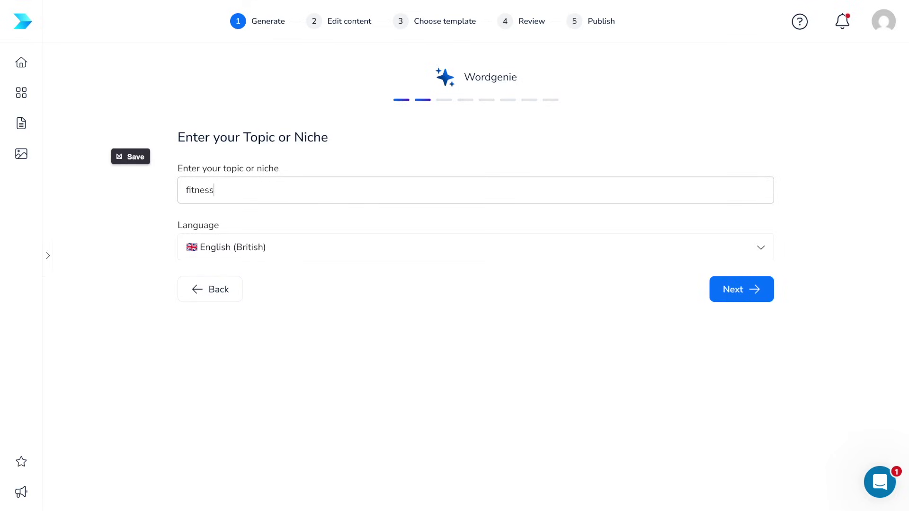
{"action": "left_click", "coordinate": [753, 246]}
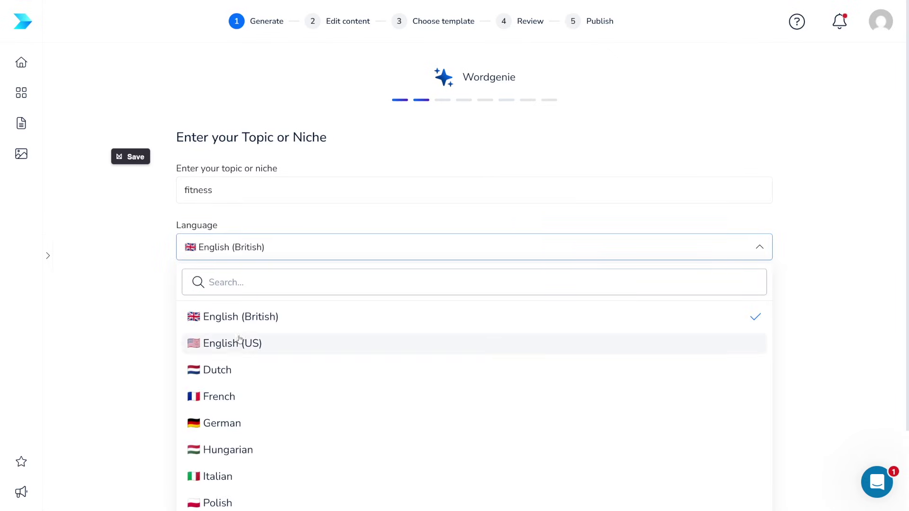
{"action": "left_click", "coordinate": [239, 340]}
{"action": "left_click", "coordinate": [756, 292]}
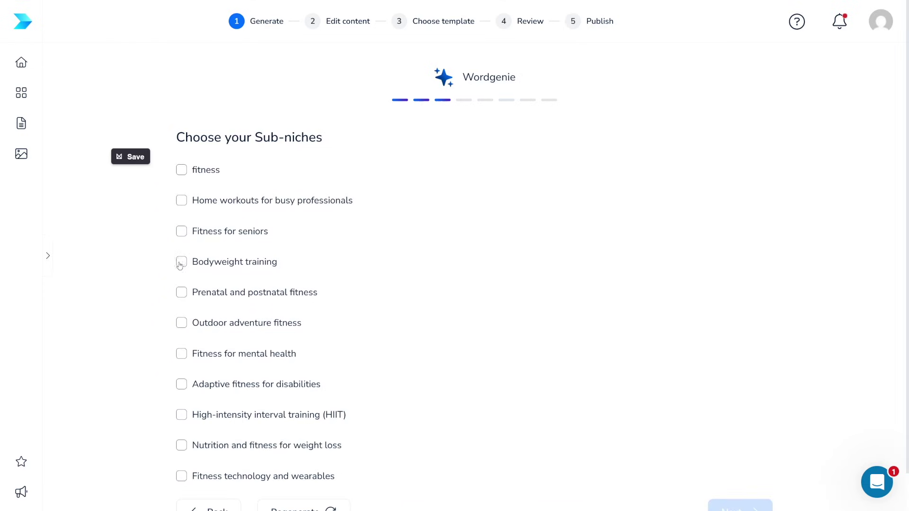
Choose Bodyweight training as the sub-niche and 'young adults' as the target audience.
{"action": "left_click", "coordinate": [180, 264]}
{"action": "scroll", "coordinate": [774, 394], "scroll_direction": "down", "scroll_amount": 1}
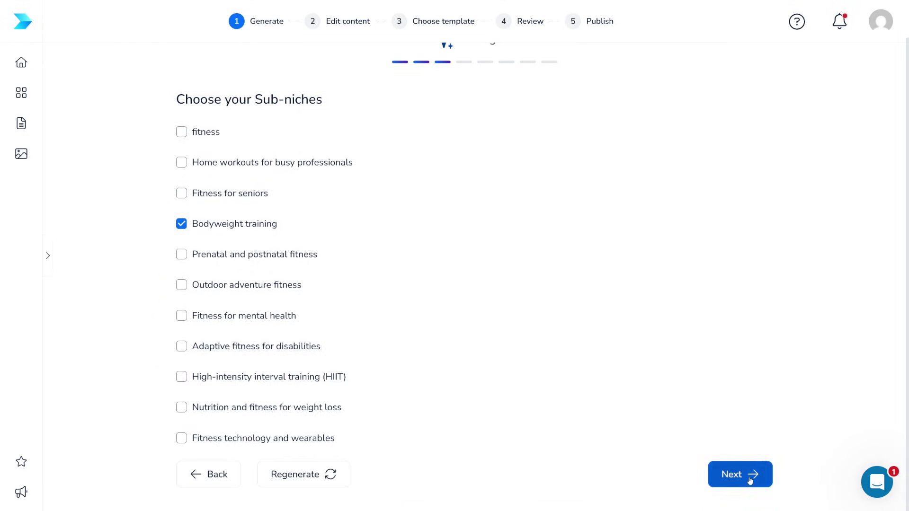
{"action": "left_click", "coordinate": [750, 479]}
{"action": "left_click", "coordinate": [338, 212]}
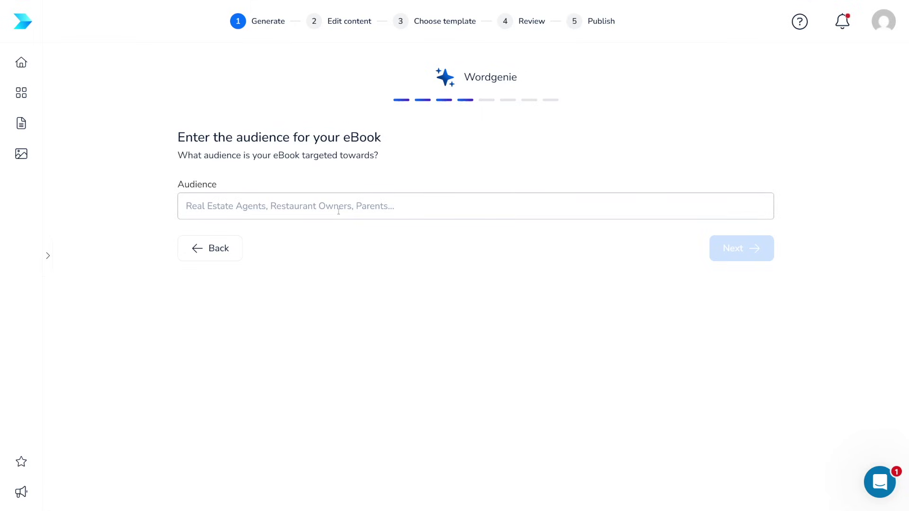
{"action": "type", "text": "young ad"}
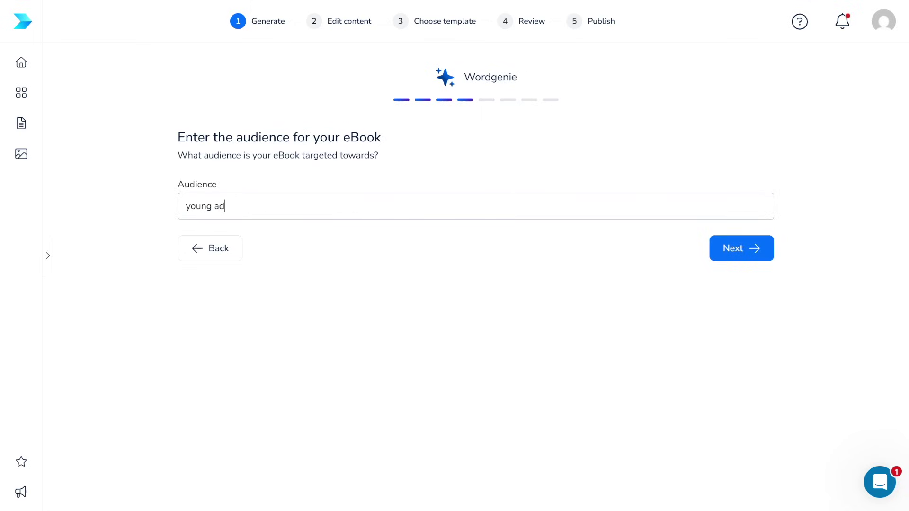
{"action": "type", "text": "ults"}
{"action": "left_click", "coordinate": [771, 256]}
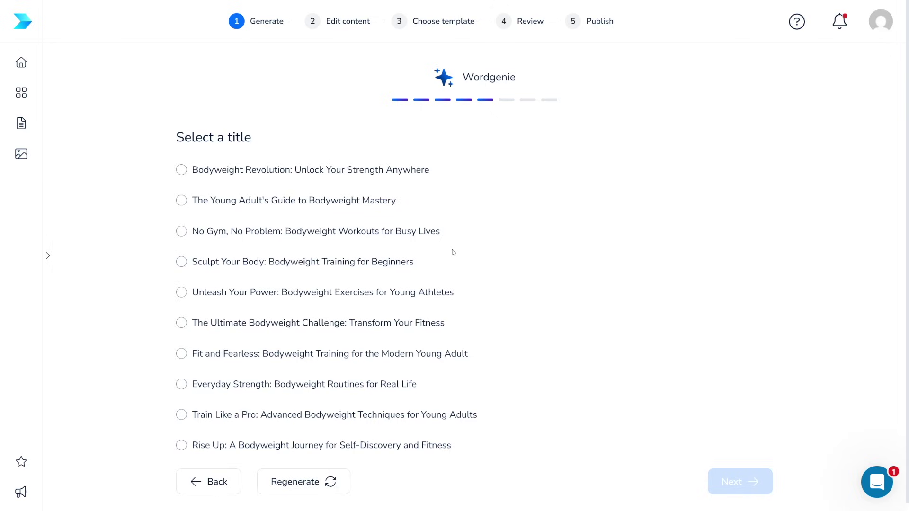
Pick the 'No Gym, No Problem' title and set the tone of voice to Encouraging.
{"action": "left_click", "coordinate": [182, 232]}
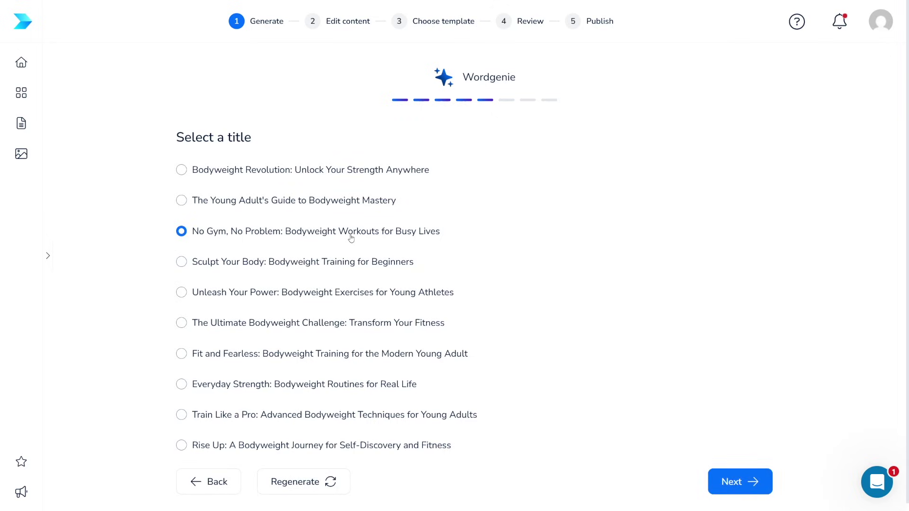
{"action": "left_click", "coordinate": [752, 481]}
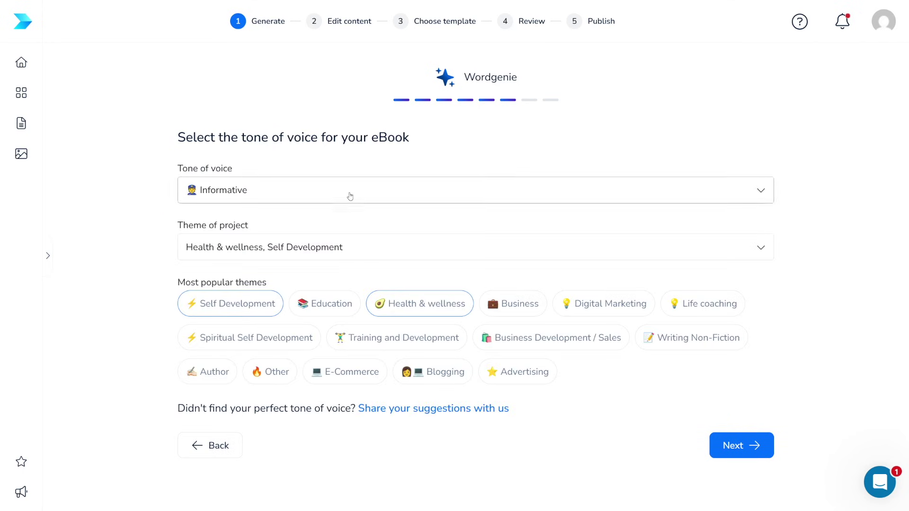
{"action": "left_click", "coordinate": [283, 196]}
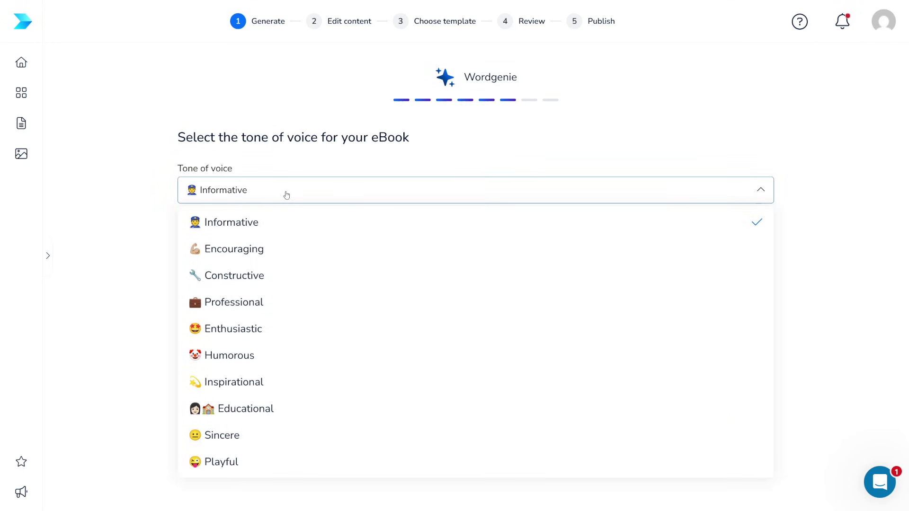
{"action": "left_click", "coordinate": [250, 246]}
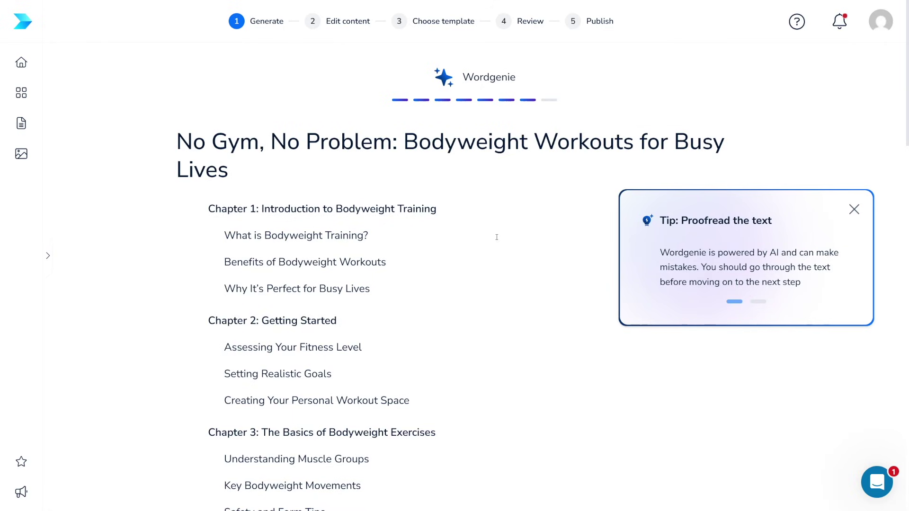
Dismiss the proofreading tip and enable 'Add images to content' at the bottom of the outline.
{"action": "left_click", "coordinate": [854, 209]}
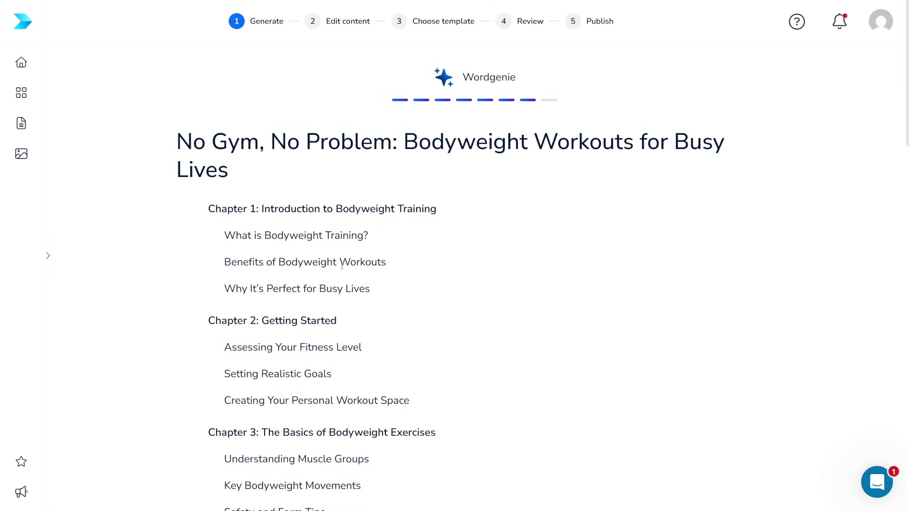
{"action": "scroll", "coordinate": [346, 259], "scroll_direction": "down", "scroll_amount": 1}
{"action": "scroll", "coordinate": [346, 259], "scroll_direction": "down", "scroll_amount": 17}
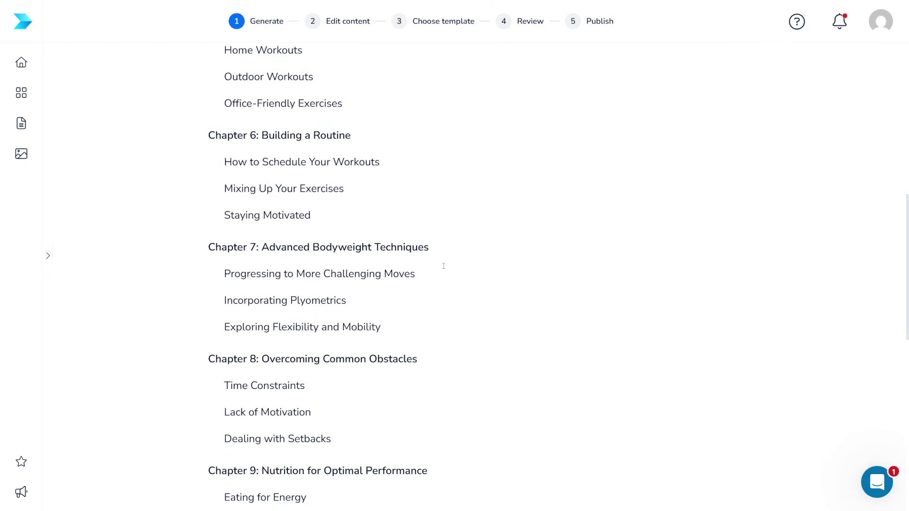
{"action": "scroll", "coordinate": [443, 266], "scroll_direction": "down", "scroll_amount": 7}
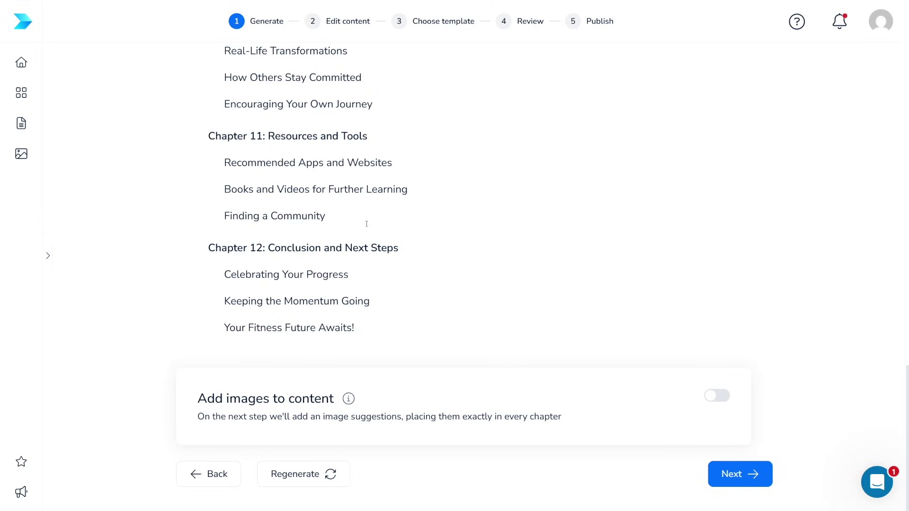
{"action": "left_click_drag", "start_coordinate": [224, 162], "coordinate": [390, 162]}
{"action": "left_click", "coordinate": [187, 162]}
{"action": "left_click_drag", "start_coordinate": [198, 399], "coordinate": [334, 398]}
{"action": "left_click", "coordinate": [356, 411]}
{"action": "left_click", "coordinate": [713, 396]}
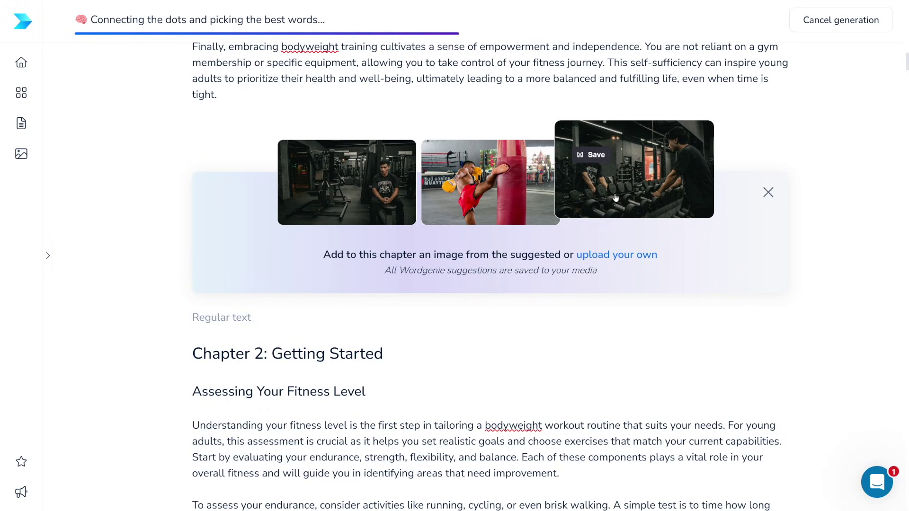
Insert the seated gym photo and the three-men gym photo into the ebook chapters.
{"action": "left_click", "coordinate": [502, 204]}
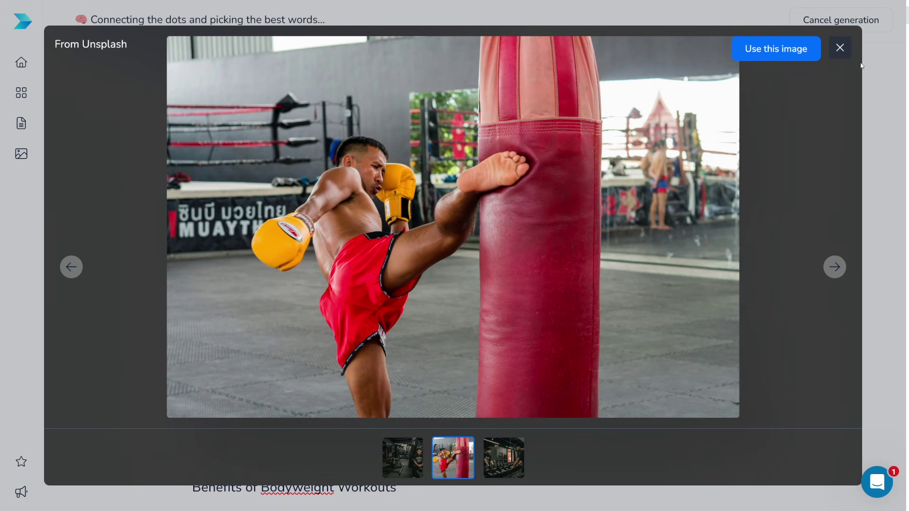
{"action": "left_click", "coordinate": [841, 47]}
{"action": "scroll", "coordinate": [520, 189], "scroll_direction": "down", "scroll_amount": 20}
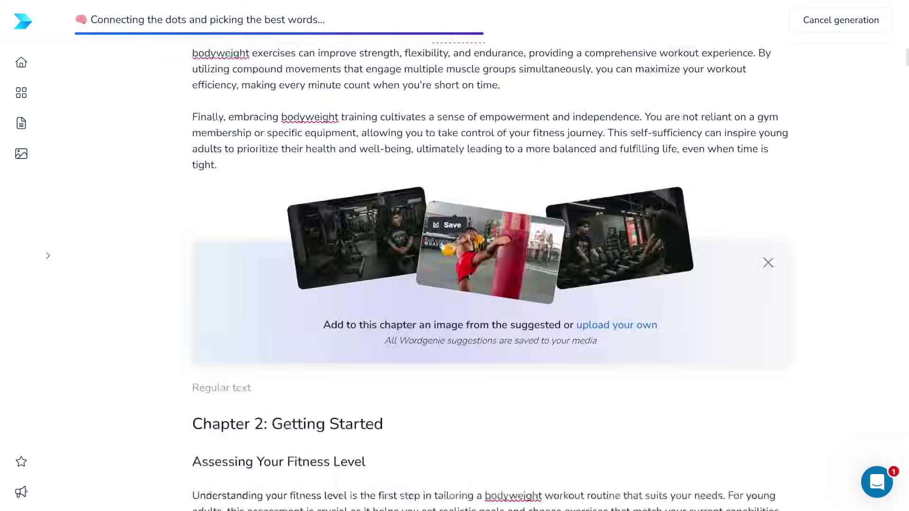
{"action": "left_click", "coordinate": [443, 246]}
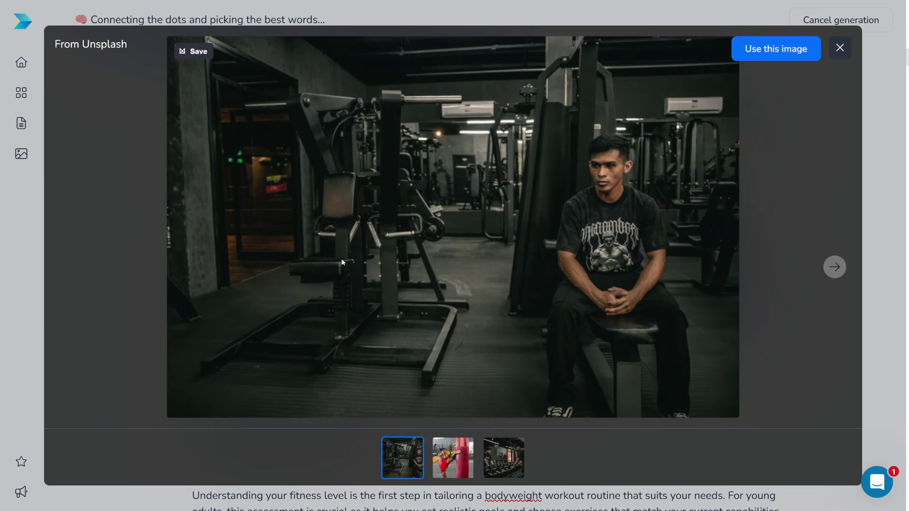
{"action": "left_click", "coordinate": [772, 56]}
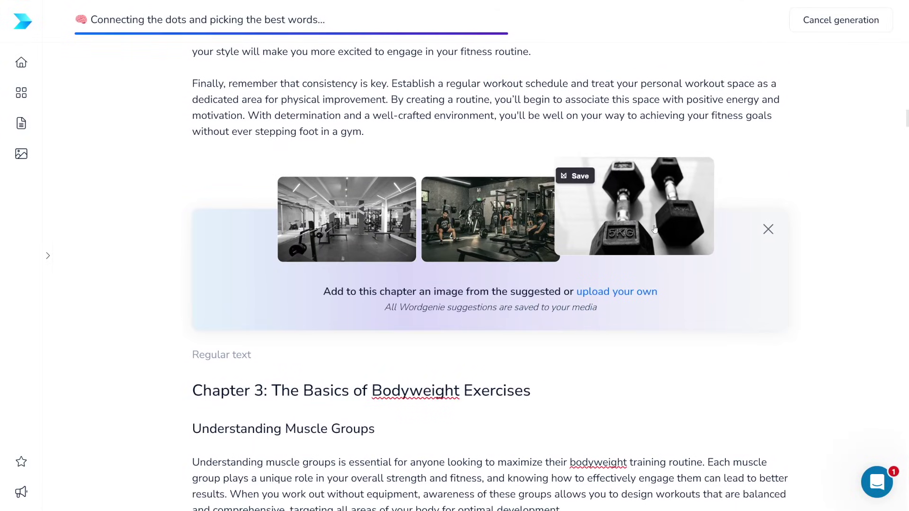
{"action": "left_click", "coordinate": [504, 239]}
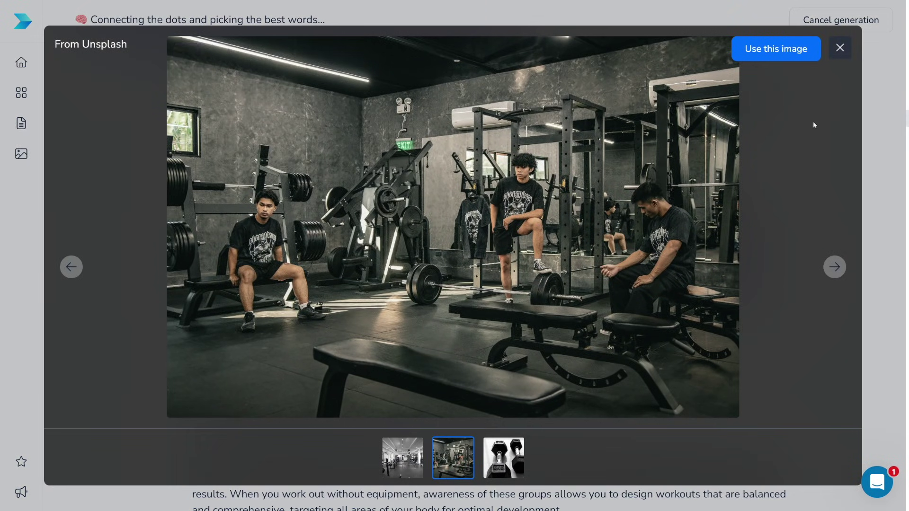
{"action": "left_click", "coordinate": [779, 48]}
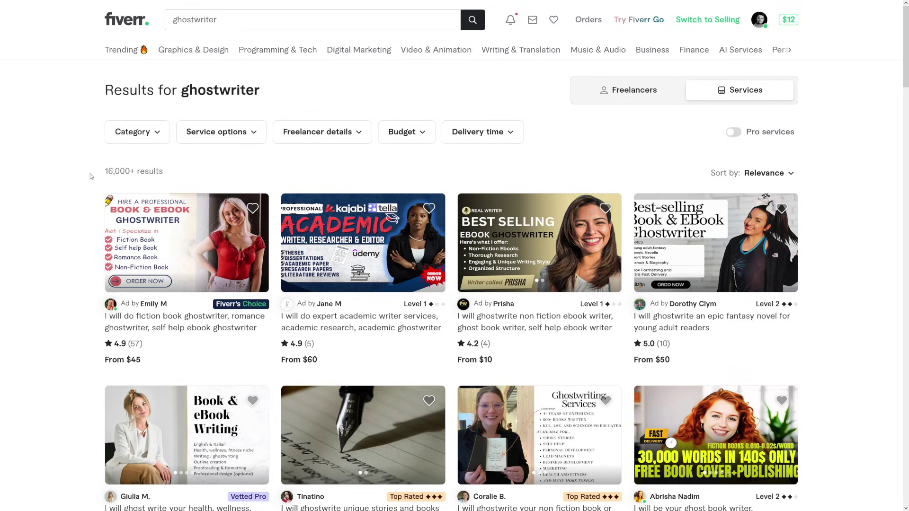
Scroll through more of Fiverr's ghostwriter gig listings.
{"action": "scroll", "coordinate": [90, 179], "scroll_direction": "down", "scroll_amount": 5}
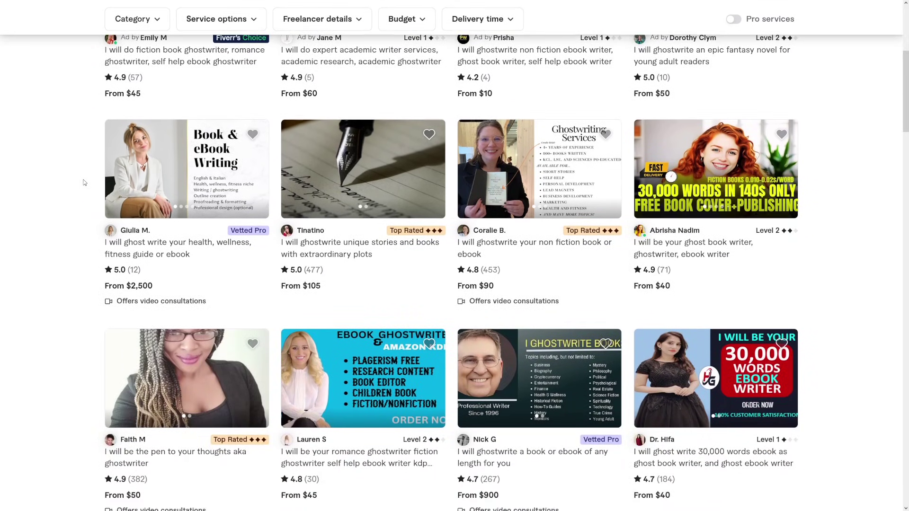
{"action": "scroll", "coordinate": [84, 183], "scroll_direction": "down", "scroll_amount": 8}
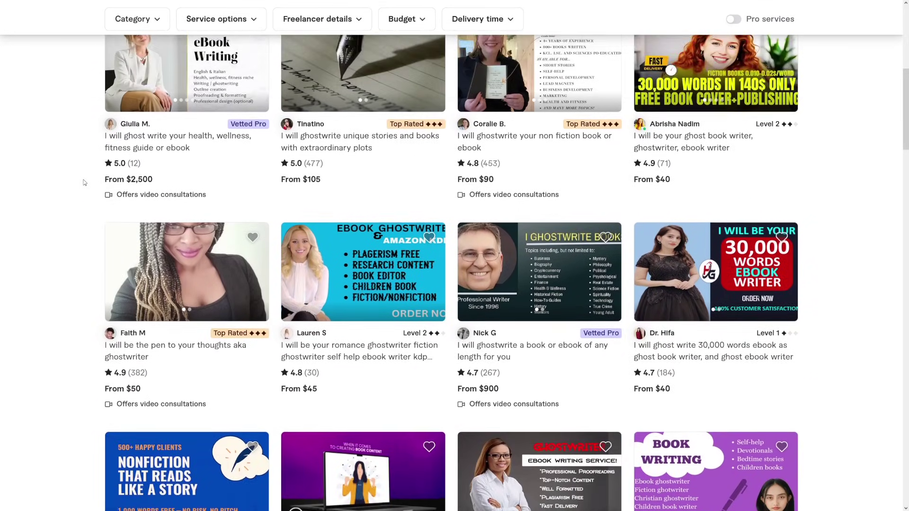
{"action": "scroll", "coordinate": [84, 183], "scroll_direction": "down", "scroll_amount": 6}
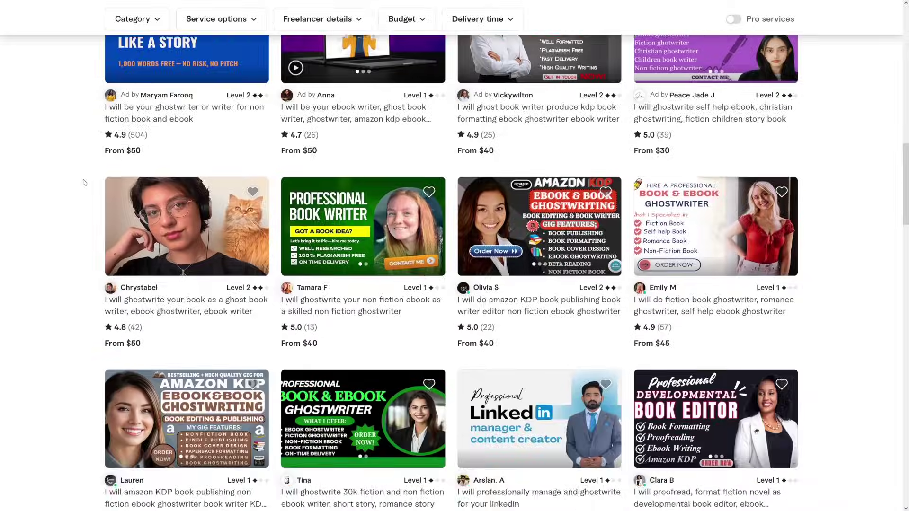